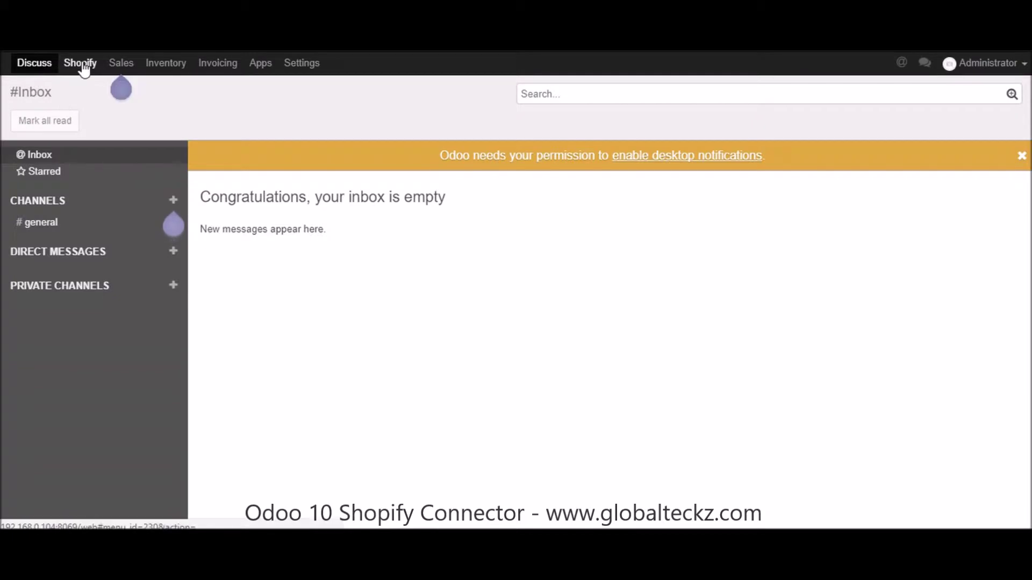
- Start a new Shopify instance record in the Shopify app's core settings
{"action": "left_click", "coordinate": [80, 64]}
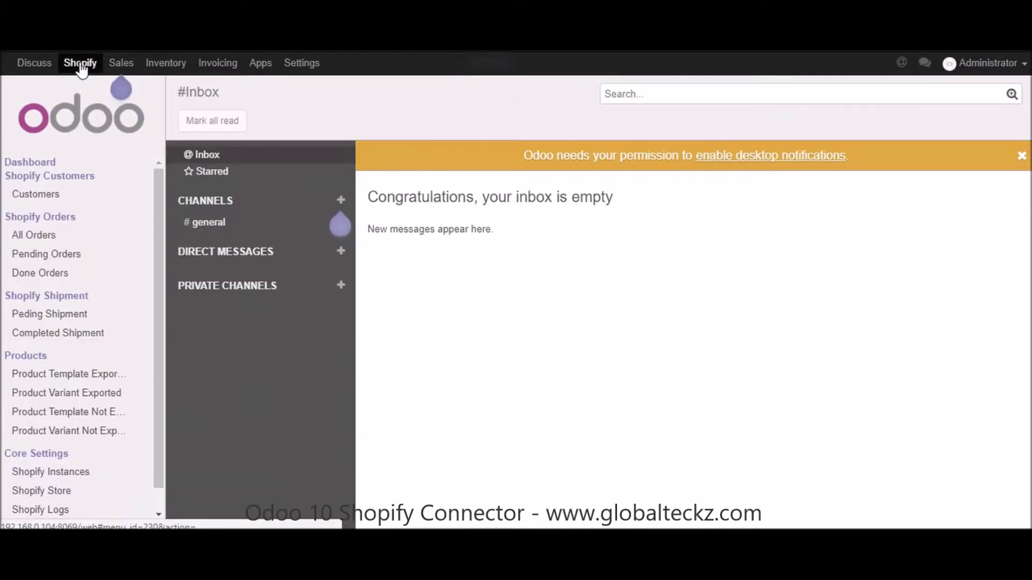
{"action": "scroll", "coordinate": [78, 193], "scroll_direction": "down", "scroll_amount": 1}
{"action": "scroll", "coordinate": [81, 207], "scroll_direction": "down", "scroll_amount": 1}
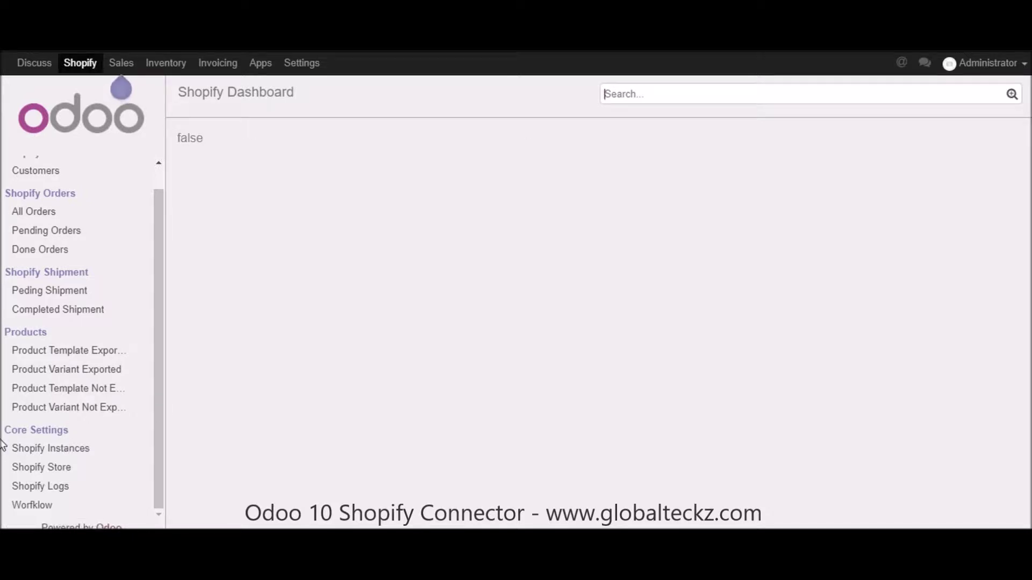
{"action": "left_click_drag", "start_coordinate": [2, 430], "coordinate": [85, 432]}
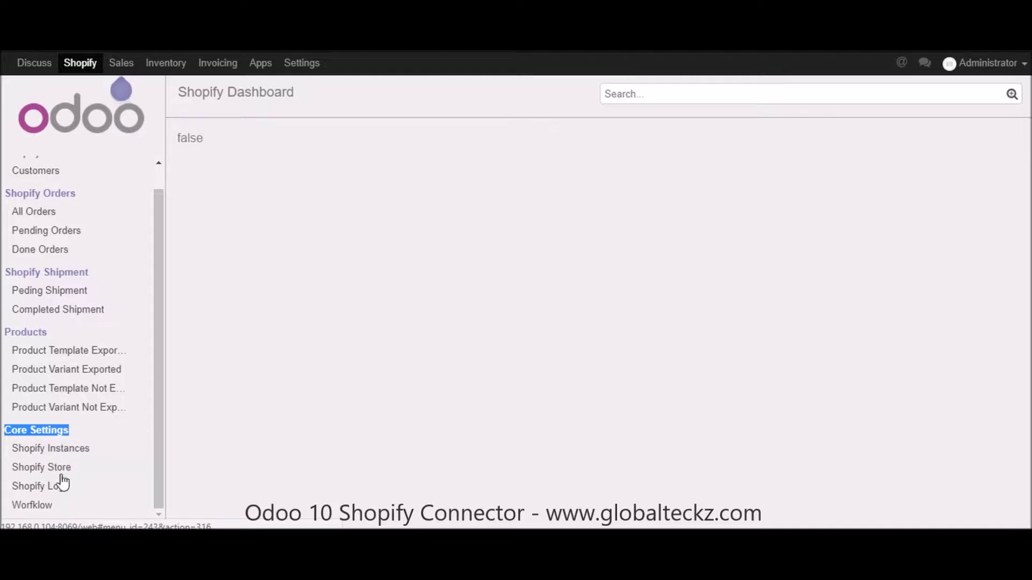
{"action": "left_click", "coordinate": [50, 452]}
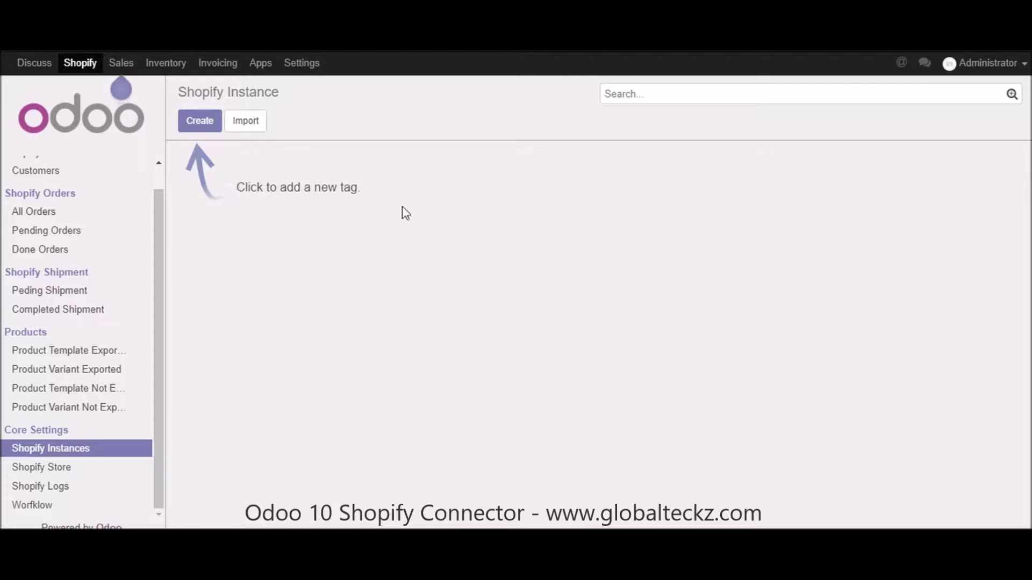
{"action": "left_click", "coordinate": [207, 133]}
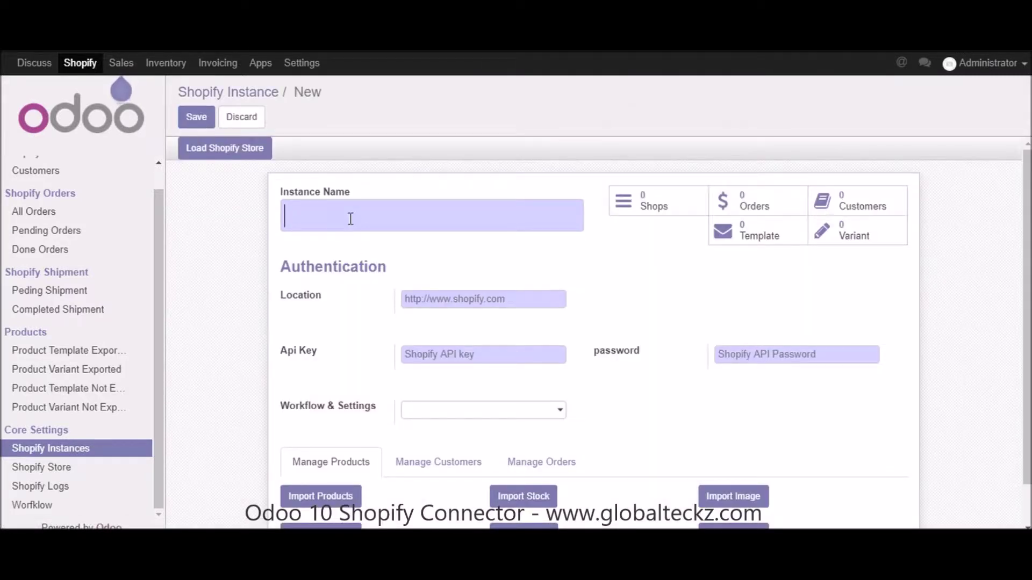
- Name the new instance "Globalteckz Shopify Connector"
{"action": "type", "text": "Globaltec"}
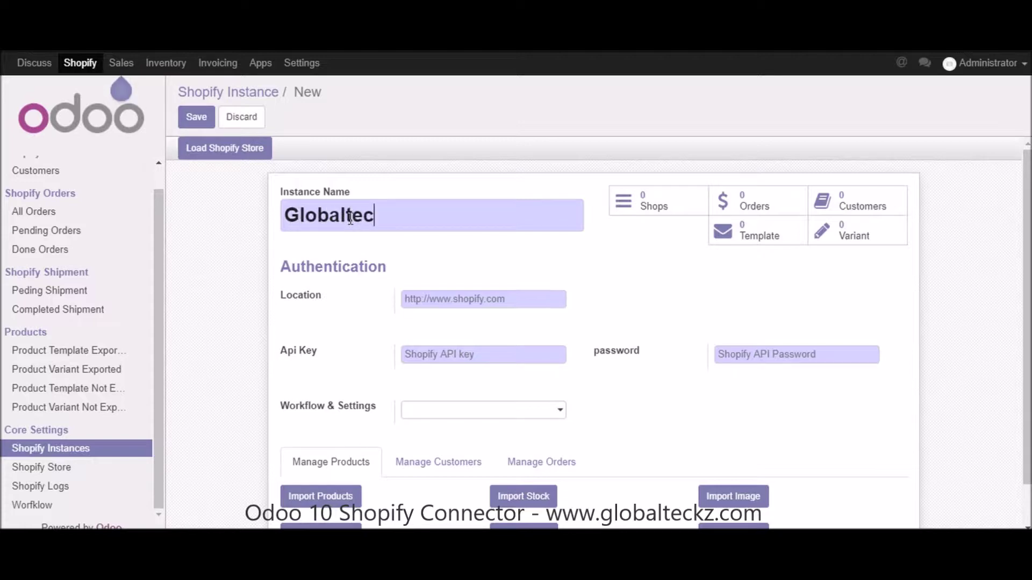
{"action": "type", "text": "kz Shopify connector"}
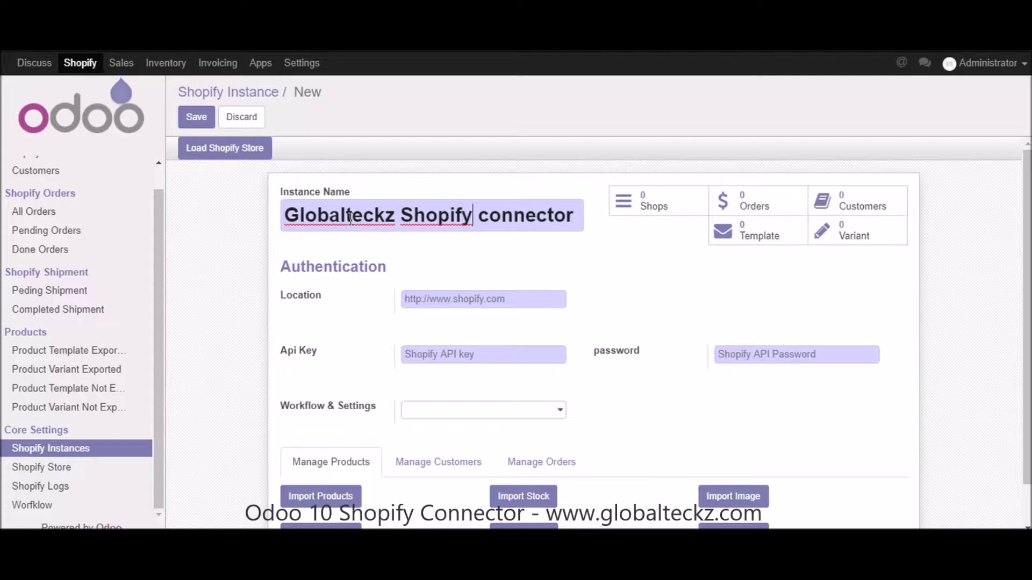
{"action": "key", "text": "BackSpace"}
{"action": "key", "text": "BackSpace"}
{"action": "key", "text": "BackSpace"}
{"action": "key", "text": "BackSpace"}
{"action": "key", "text": "BackSpace"}
{"action": "key", "text": "BackSpace"}
{"action": "key", "text": "BackSpace"}
{"action": "key", "text": "BackSpace"}
{"action": "key", "text": "BackSpace"}
{"action": "type", "text": "Connector"}
{"action": "key", "text": "Tab"}
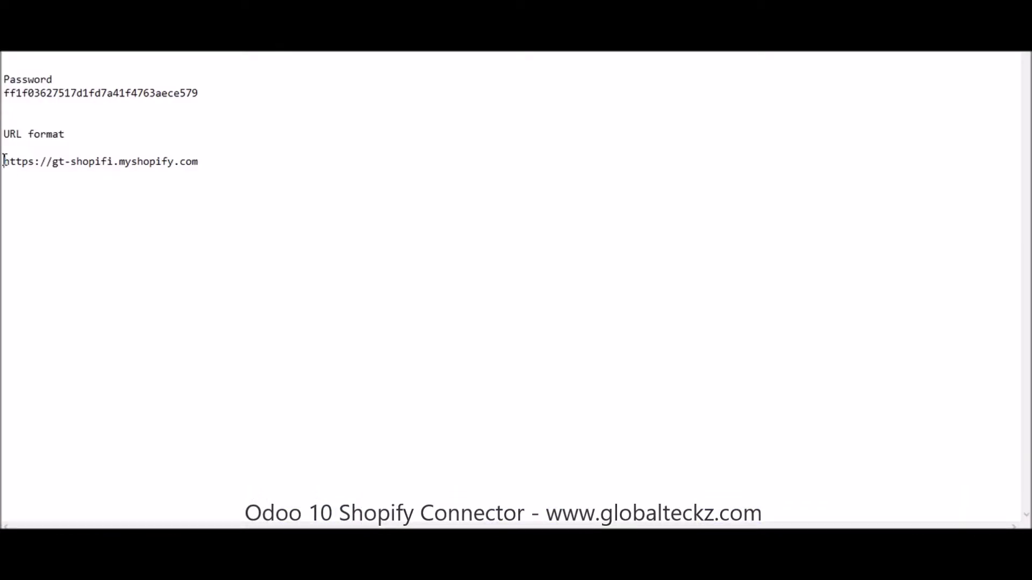
{"action": "left_click_drag", "start_coordinate": [5, 160], "coordinate": [241, 164]}
{"action": "key", "text": "ctrl+c"}
{"action": "key", "text": "alt+Tab"}
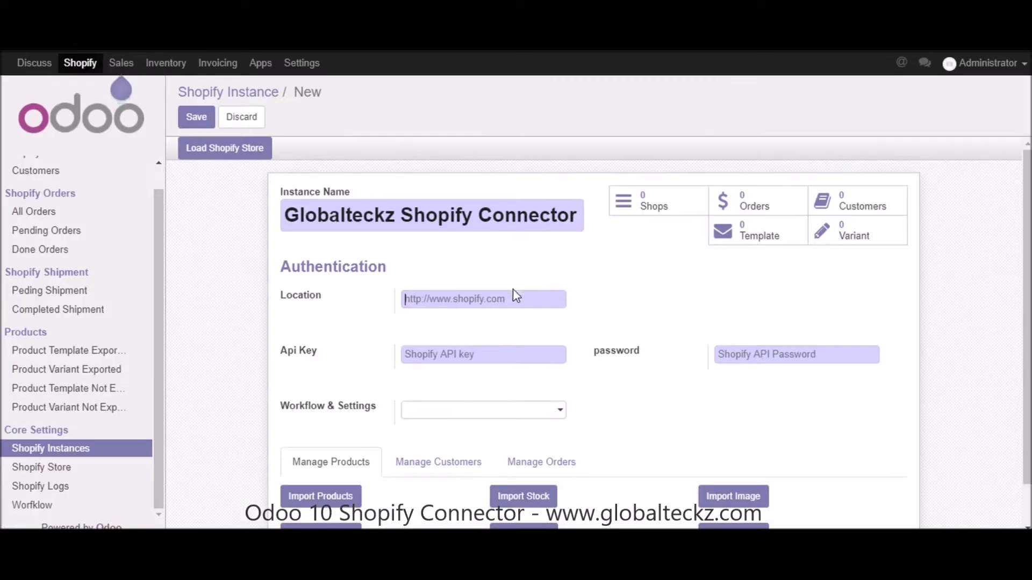
{"action": "left_click", "coordinate": [513, 301]}
{"action": "key", "text": "ctrl+v"}
- Copy the Shopify API key from the text notes into the instance's Api Key field
{"action": "left_click", "coordinate": [474, 355]}
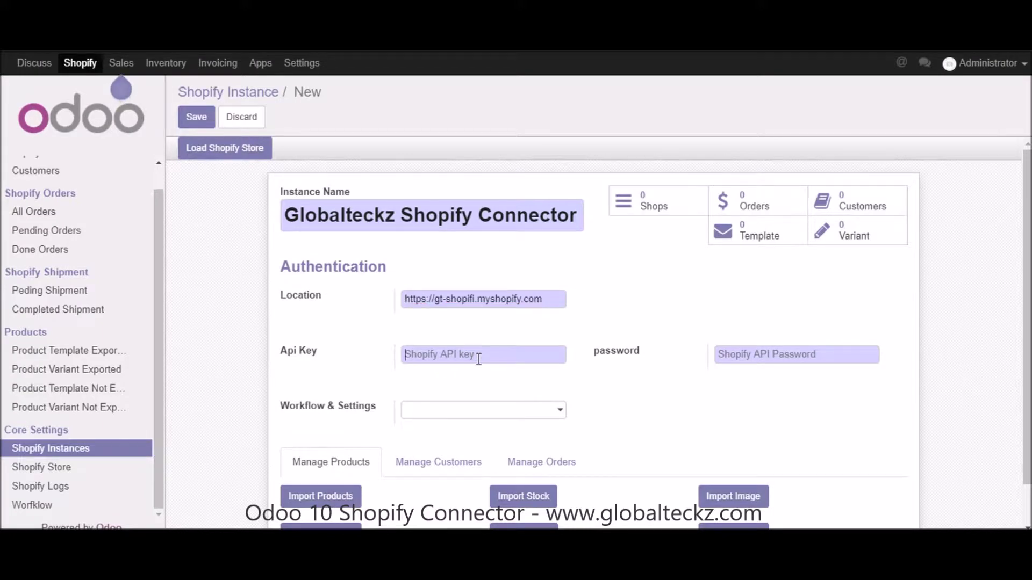
{"action": "key", "text": "alt+Tab"}
{"action": "left_click", "coordinate": [474, 355]}
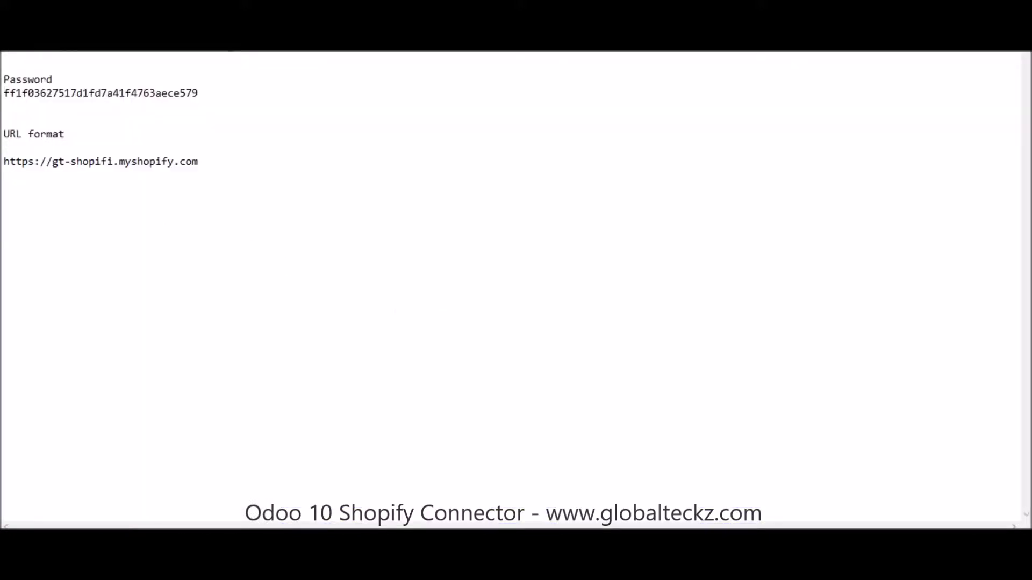
{"action": "key", "text": "alt+Tab"}
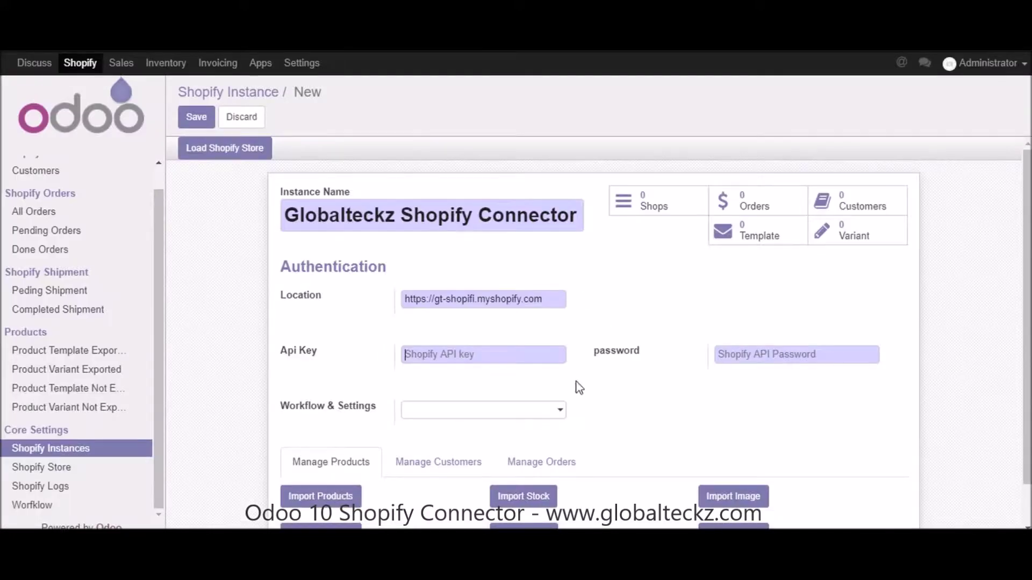
{"action": "key", "text": "ctrl+v"}
- Copy the Shopify API password from the text notes into the instance's password field
{"action": "key", "text": "alt+Tab"}
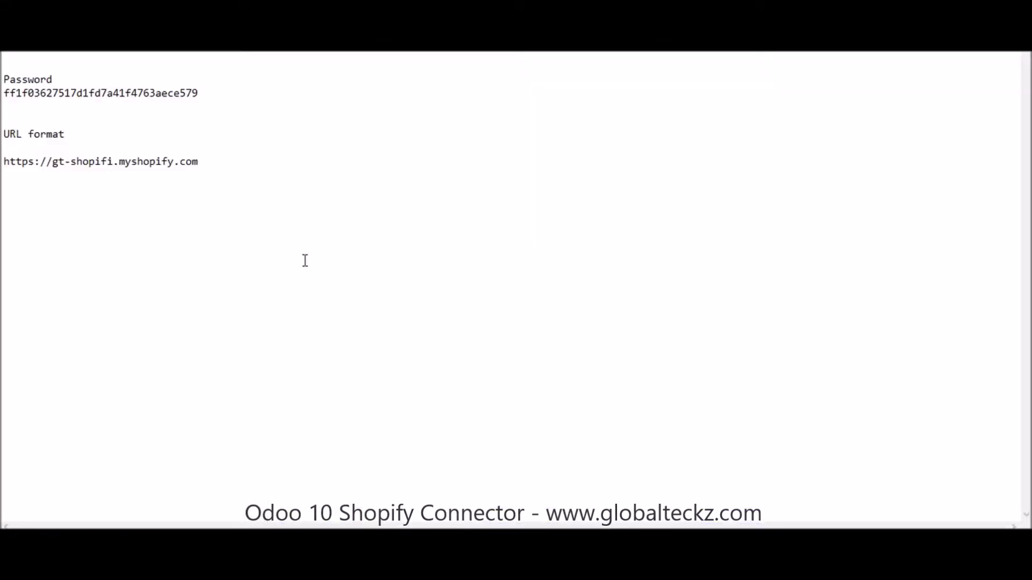
{"action": "left_click_drag", "start_coordinate": [4, 92], "coordinate": [216, 93]}
{"action": "key", "text": "ctrl+c"}
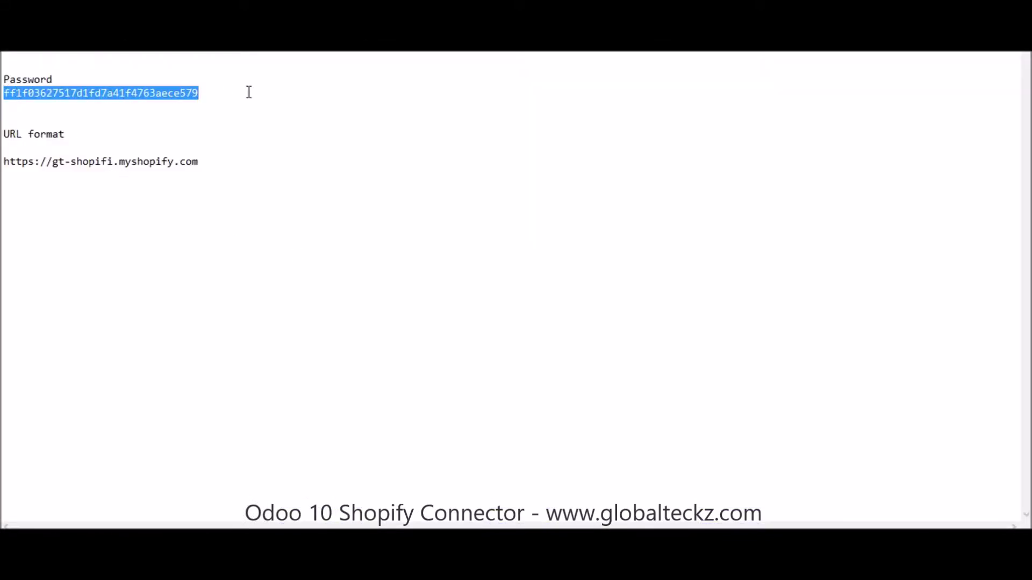
{"action": "key", "text": "alt+Tab"}
{"action": "key", "text": "ctrl+v"}
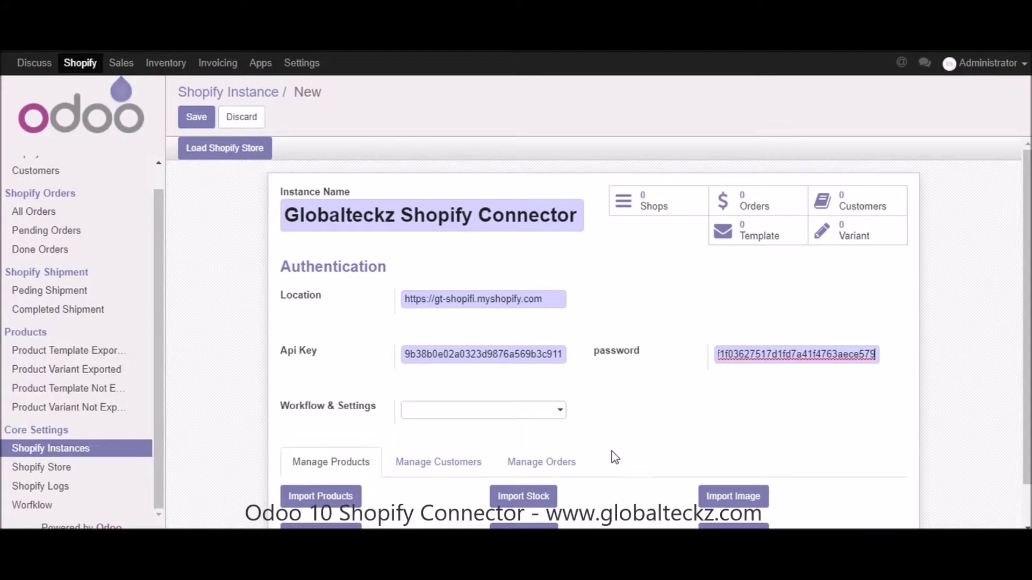
- Save the Shopify instance without a workflow and load its Shopify store data
{"action": "scroll", "coordinate": [618, 307], "scroll_direction": "down", "scroll_amount": 1}
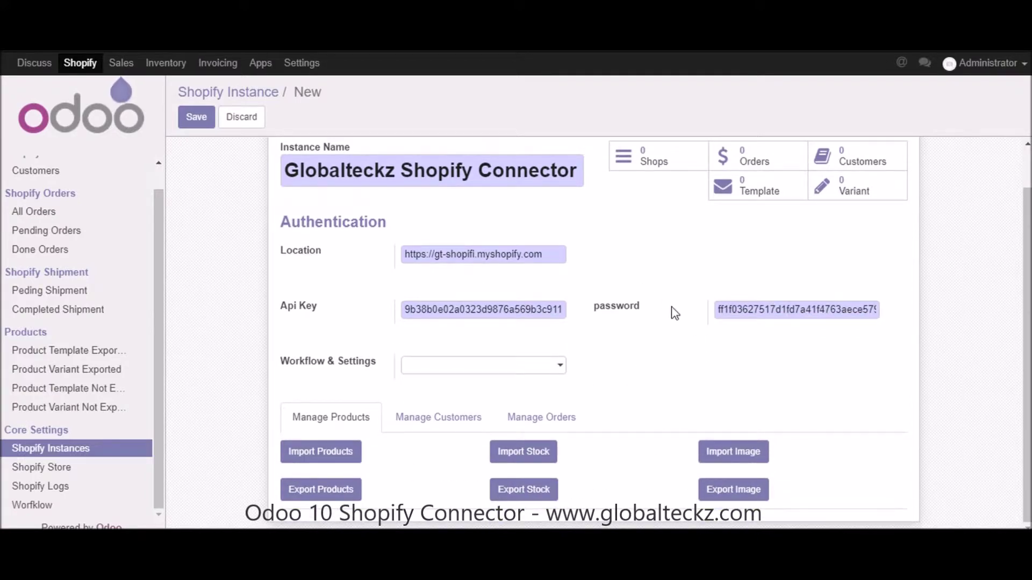
{"action": "scroll", "coordinate": [653, 309], "scroll_direction": "up", "scroll_amount": 1}
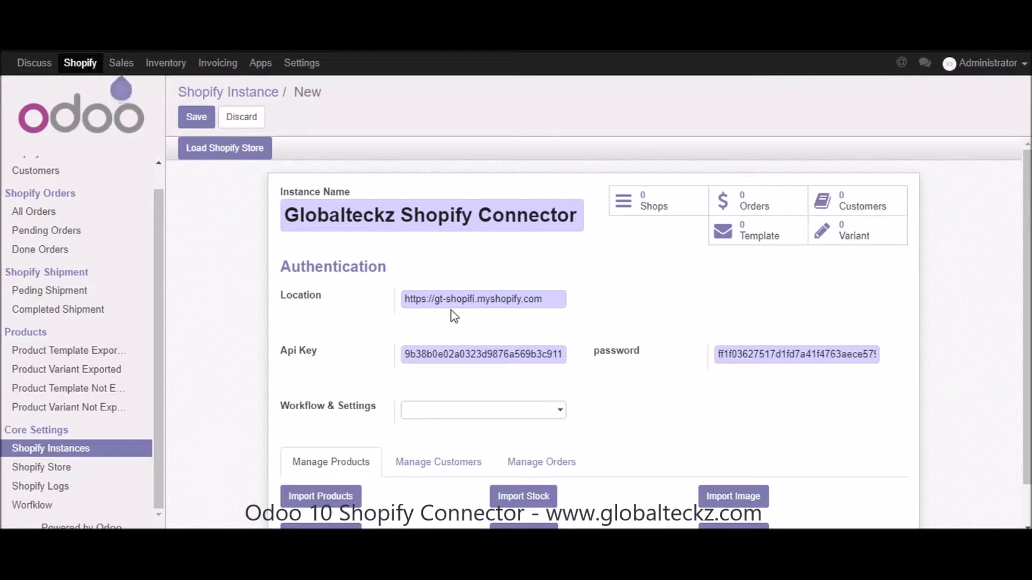
{"action": "left_click", "coordinate": [198, 118]}
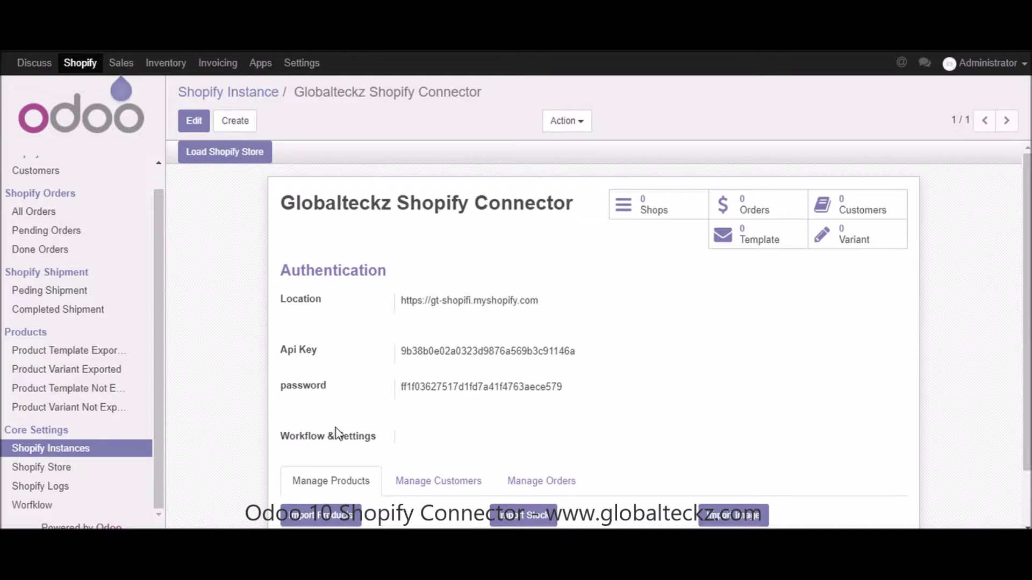
{"action": "left_click_drag", "start_coordinate": [280, 436], "coordinate": [385, 444]}
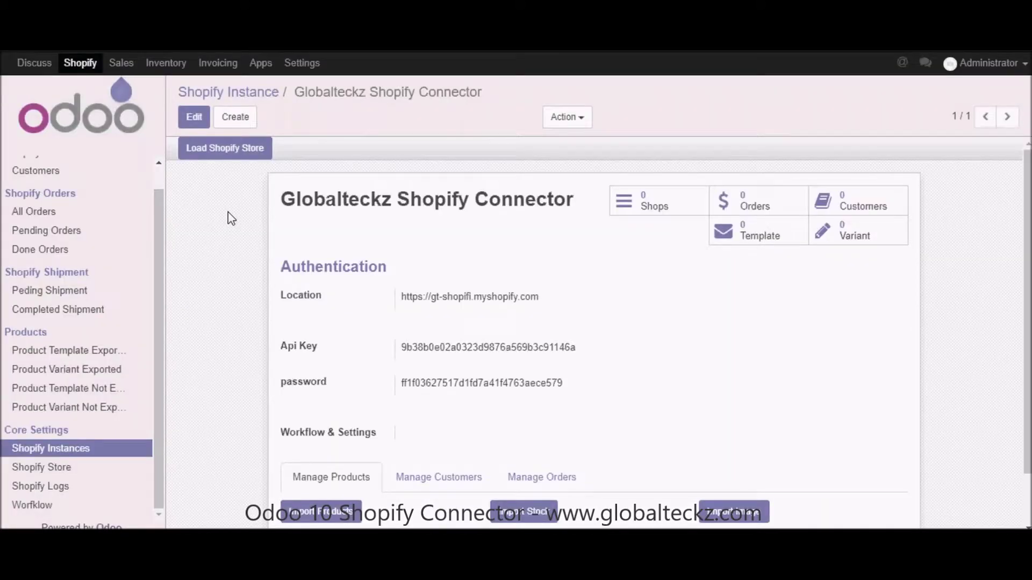
{"action": "left_click", "coordinate": [213, 149]}
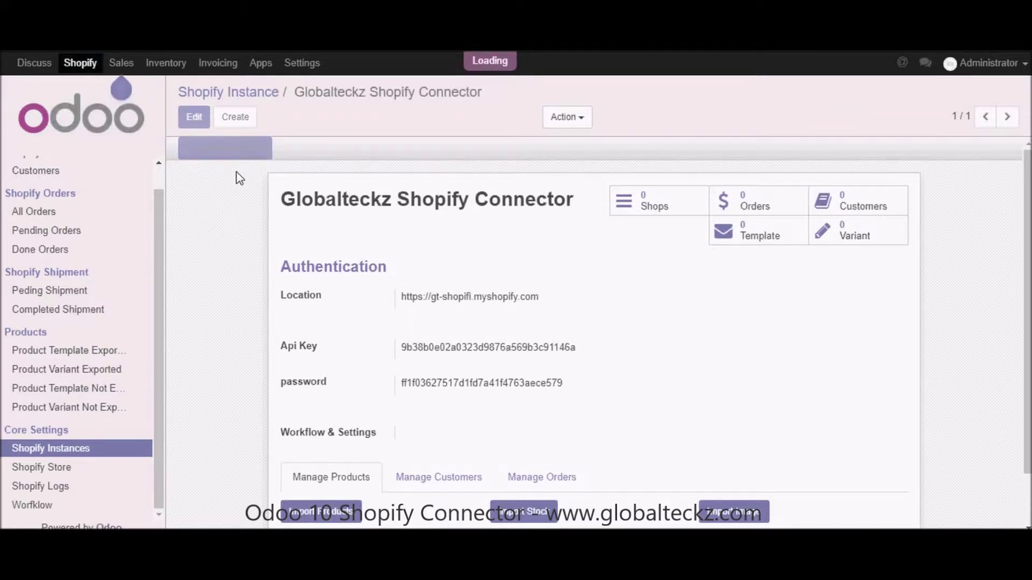
- Open the GT-SHOPIFI store record and review its address, domain, currency and owner fields in both read and edit view, discarding any edits
{"action": "left_click", "coordinate": [64, 468]}
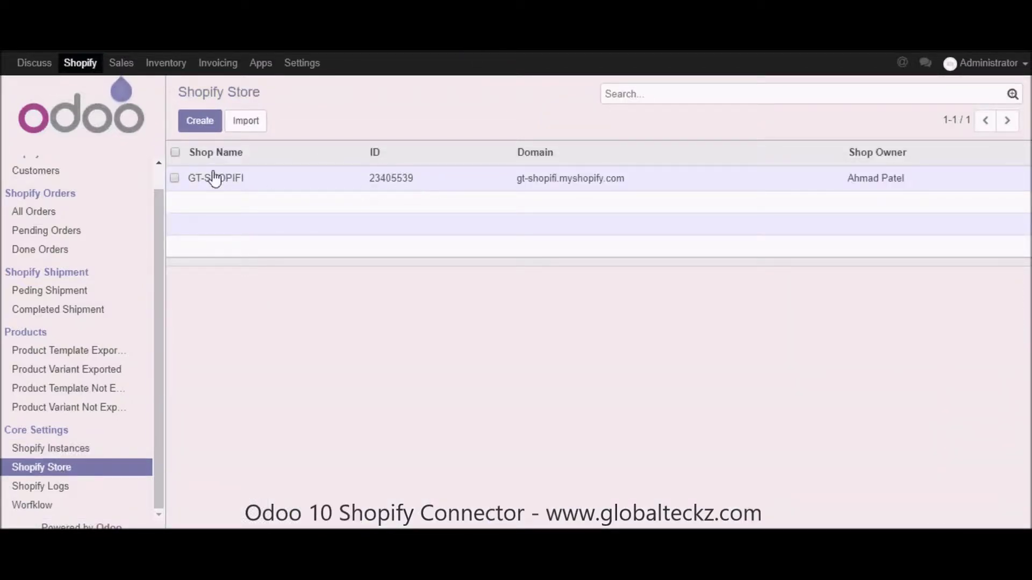
{"action": "left_click", "coordinate": [215, 178]}
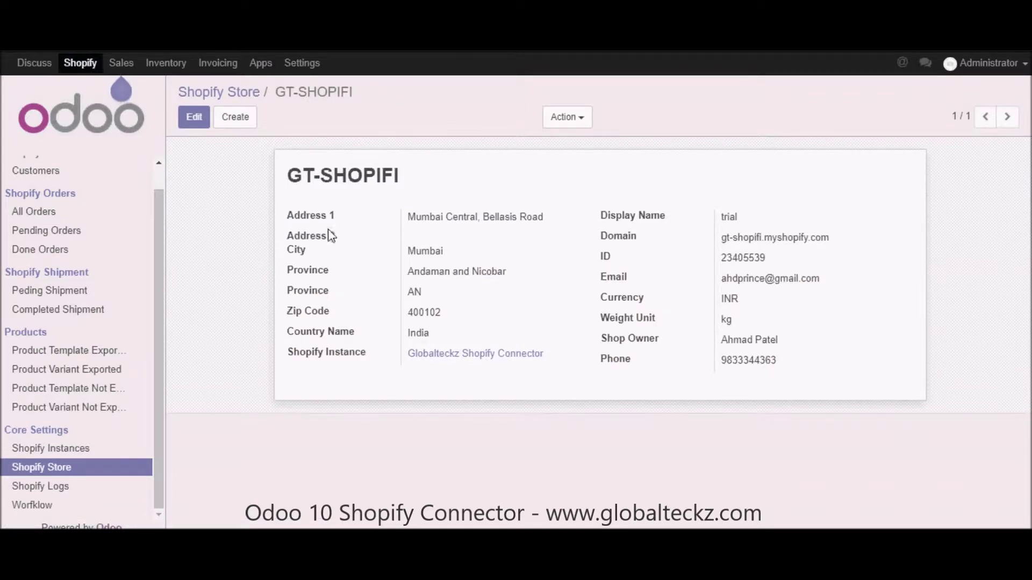
{"action": "left_click_drag", "start_coordinate": [279, 175], "coordinate": [868, 376]}
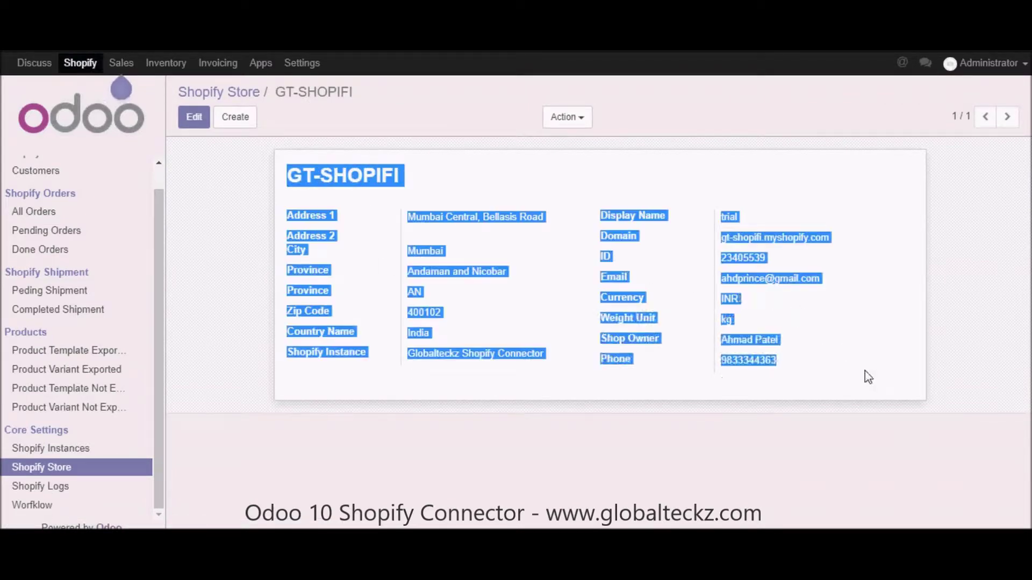
{"action": "left_click", "coordinate": [868, 377]}
{"action": "left_click", "coordinate": [189, 125]}
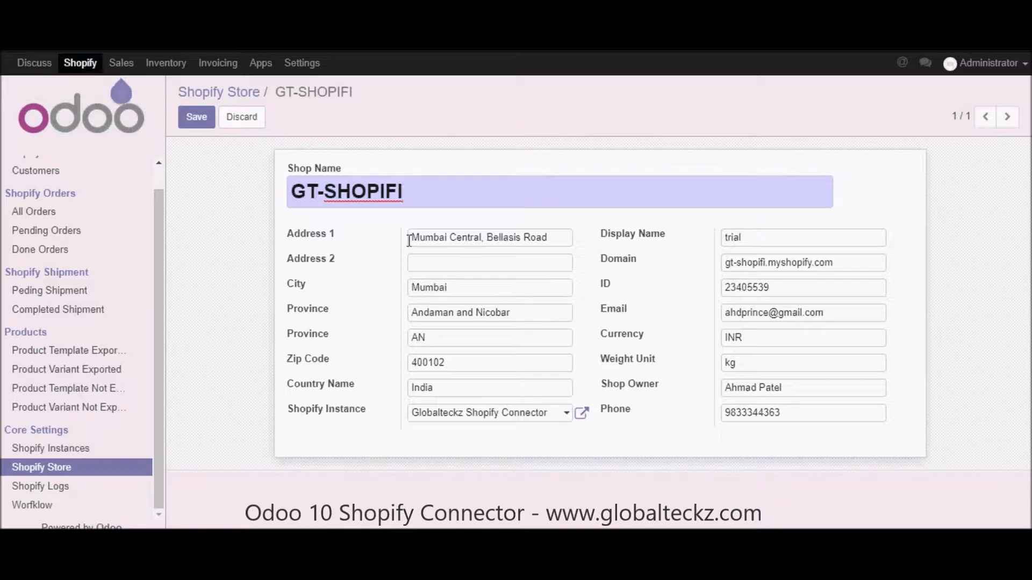
{"action": "left_click_drag", "start_coordinate": [278, 235], "coordinate": [897, 433]}
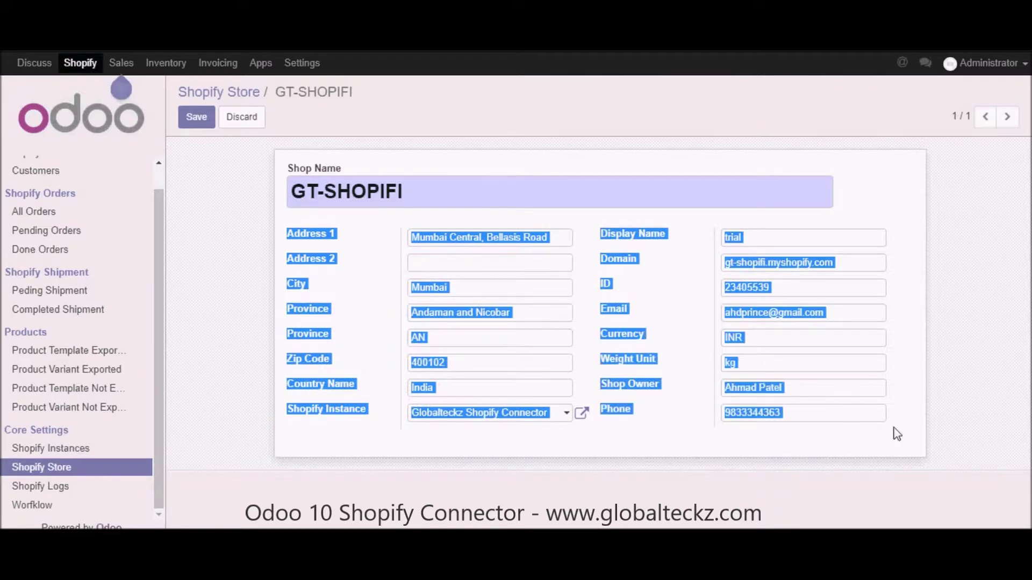
{"action": "left_click", "coordinate": [912, 389]}
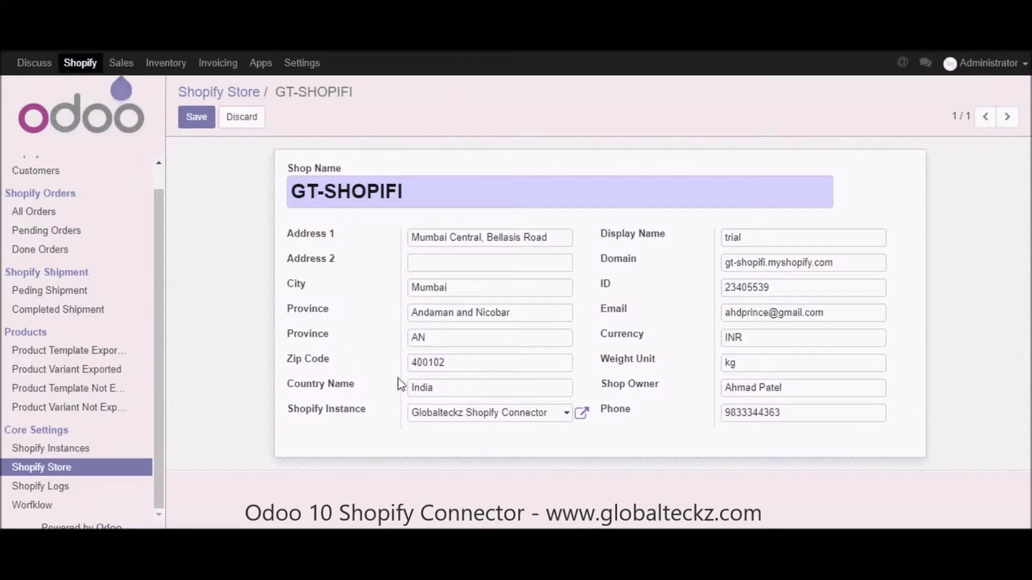
{"action": "left_click", "coordinate": [231, 121]}
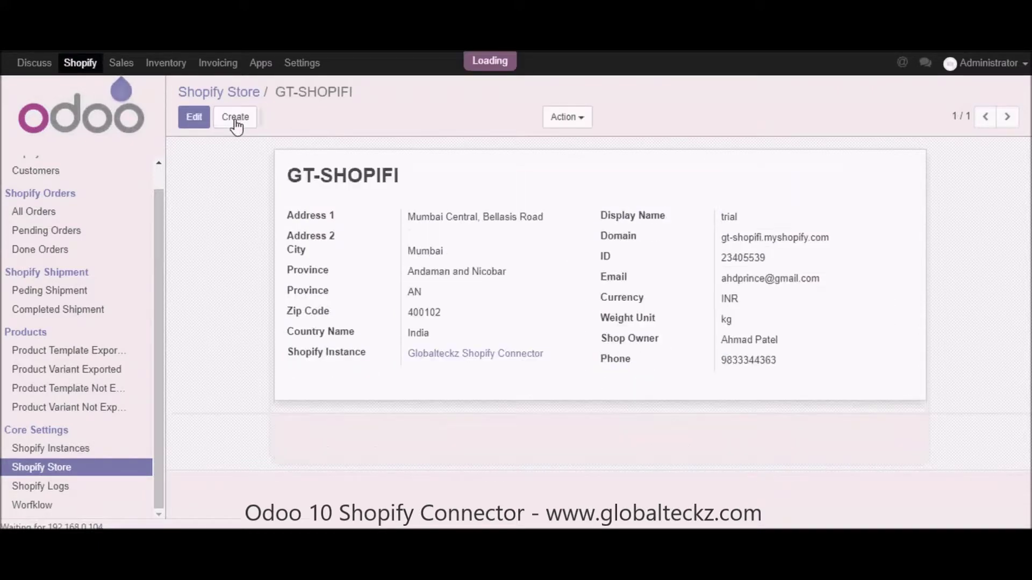
- Review the product import and export options of the Globalteckz Shopify Connector instance, and check the list of exported product templates
{"action": "left_click", "coordinate": [151, 449]}
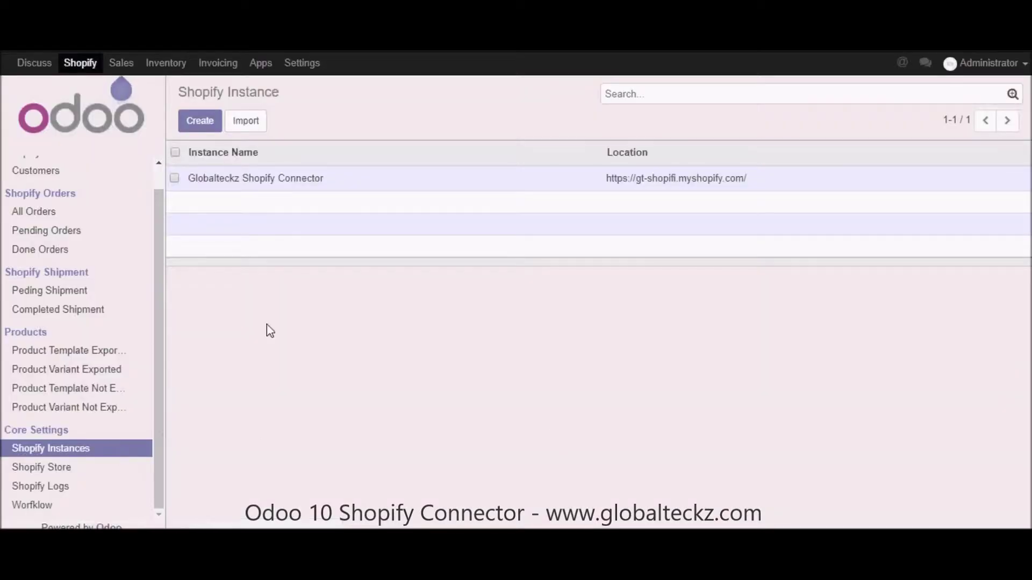
{"action": "left_click", "coordinate": [237, 184]}
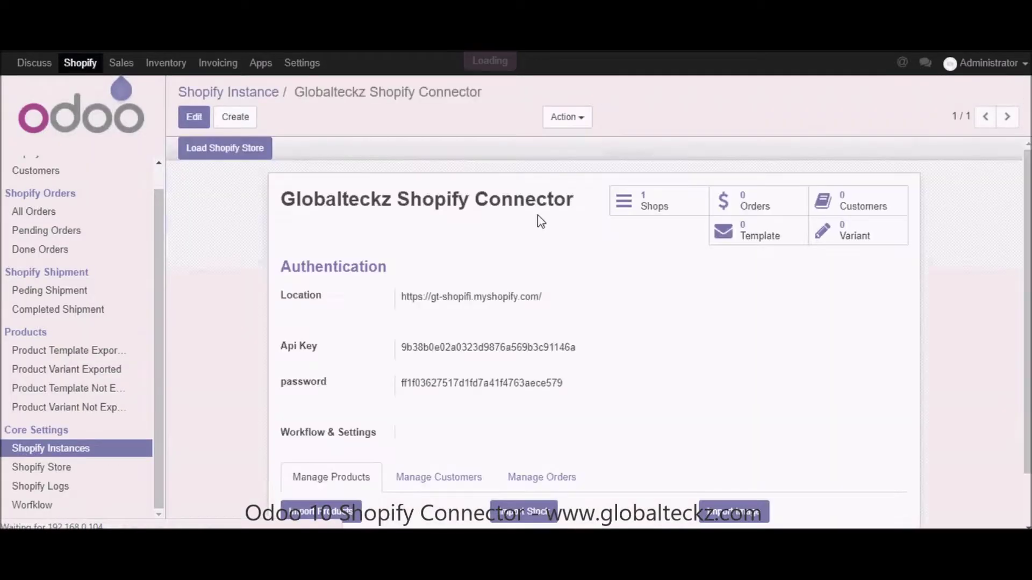
{"action": "scroll", "coordinate": [538, 229], "scroll_direction": "down", "scroll_amount": 1}
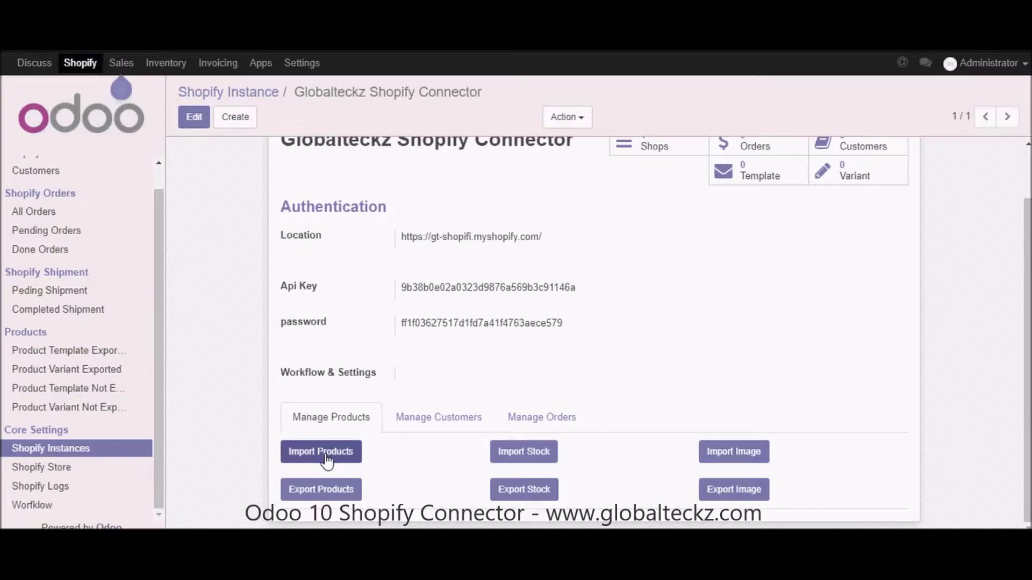
{"action": "scroll", "coordinate": [60, 325], "scroll_direction": "up", "scroll_amount": 2}
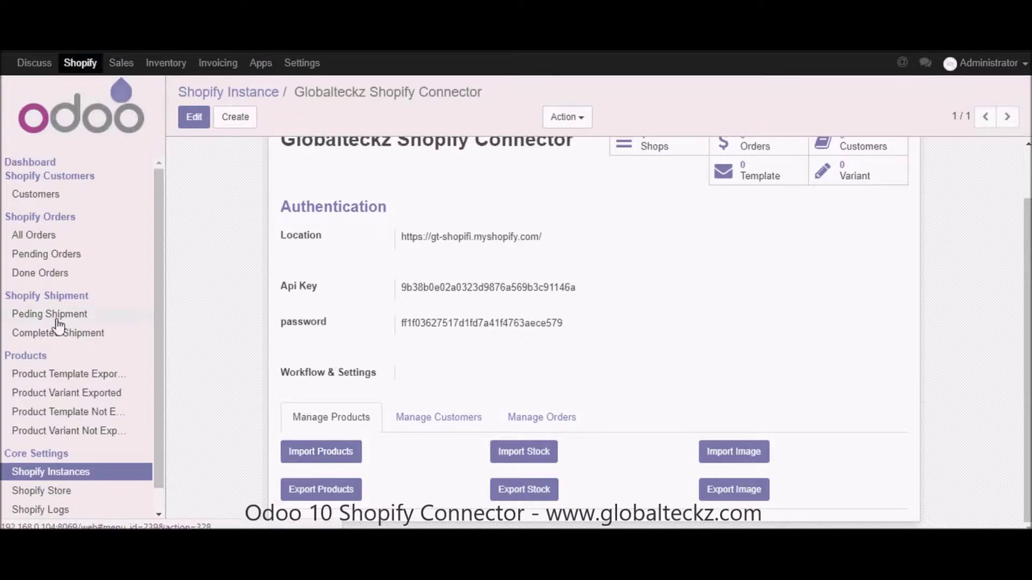
{"action": "left_click", "coordinate": [67, 378]}
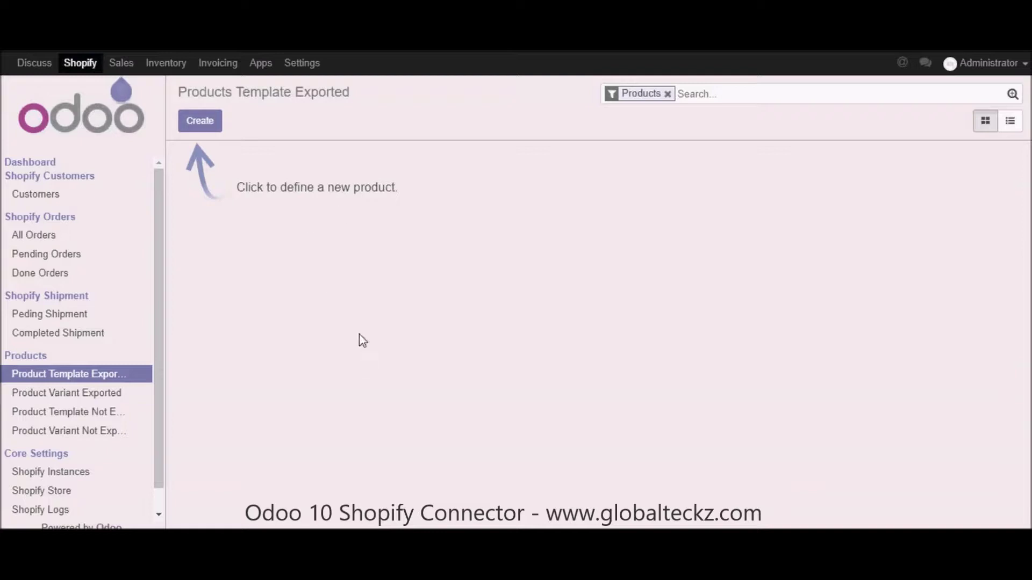
- Import the Shopify products through the Globalteckz Shopify Connector instance
{"action": "left_click", "coordinate": [49, 474]}
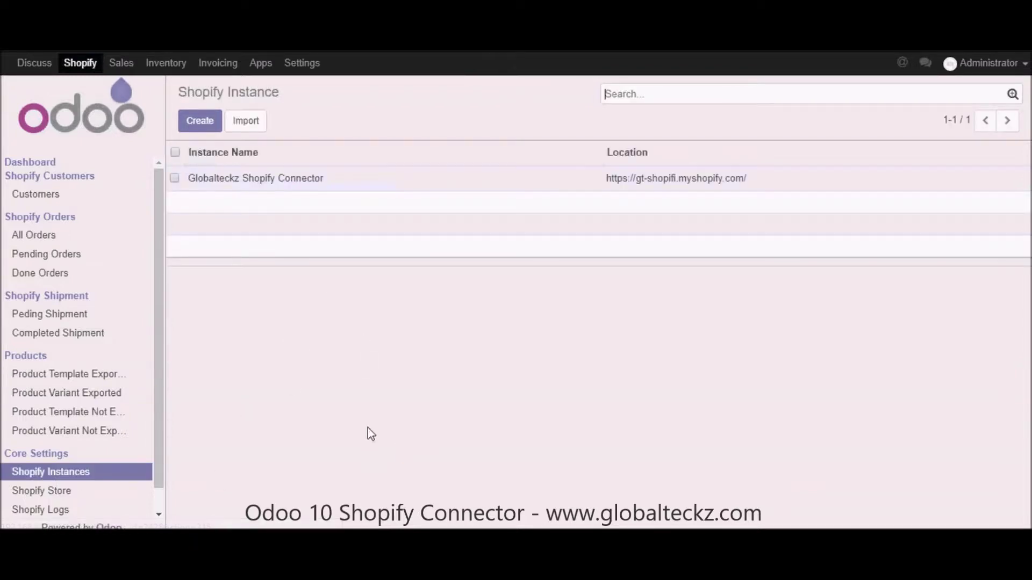
{"action": "left_click", "coordinate": [285, 182]}
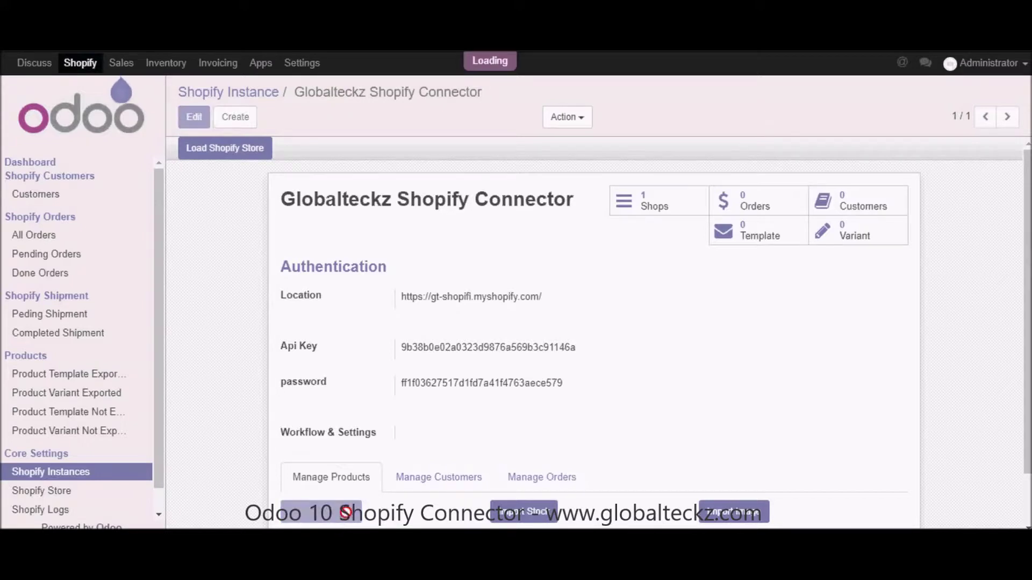
{"action": "scroll", "coordinate": [352, 507], "scroll_direction": "down", "scroll_amount": 1}
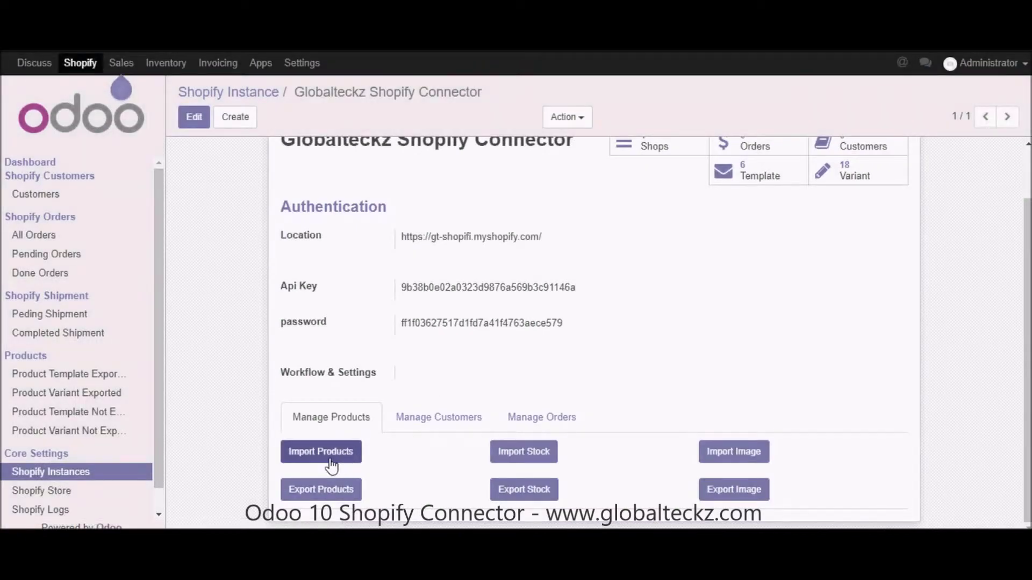
- Open the exported 10000 mAh Power Bank template and review its general information, prices and Shopify details
{"action": "left_click", "coordinate": [80, 378]}
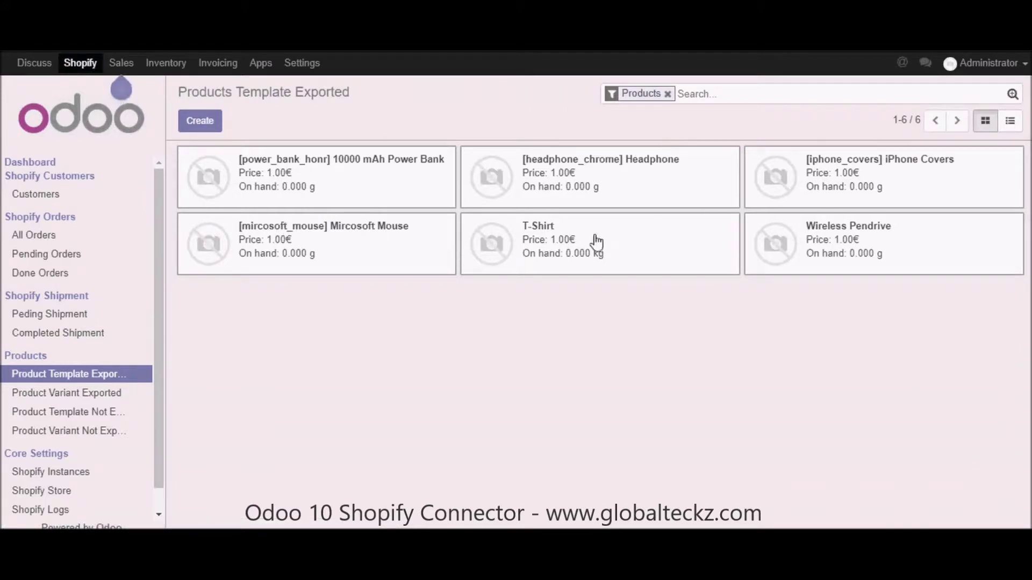
{"action": "left_click", "coordinate": [361, 167]}
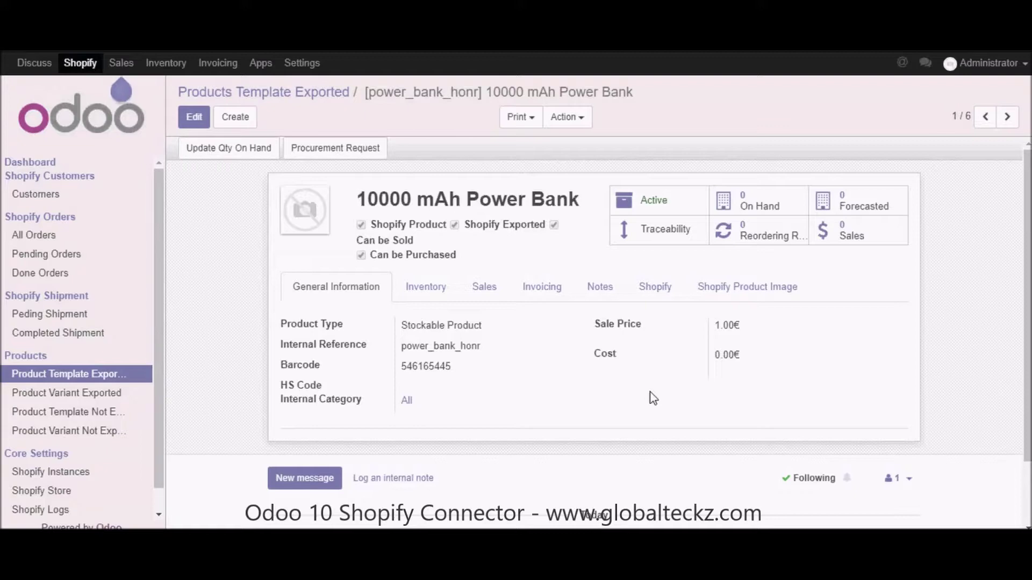
{"action": "left_click_drag", "start_coordinate": [280, 322], "coordinate": [294, 354]}
{"action": "left_click", "coordinate": [482, 370]}
{"action": "left_click_drag", "start_coordinate": [481, 368], "coordinate": [392, 366]}
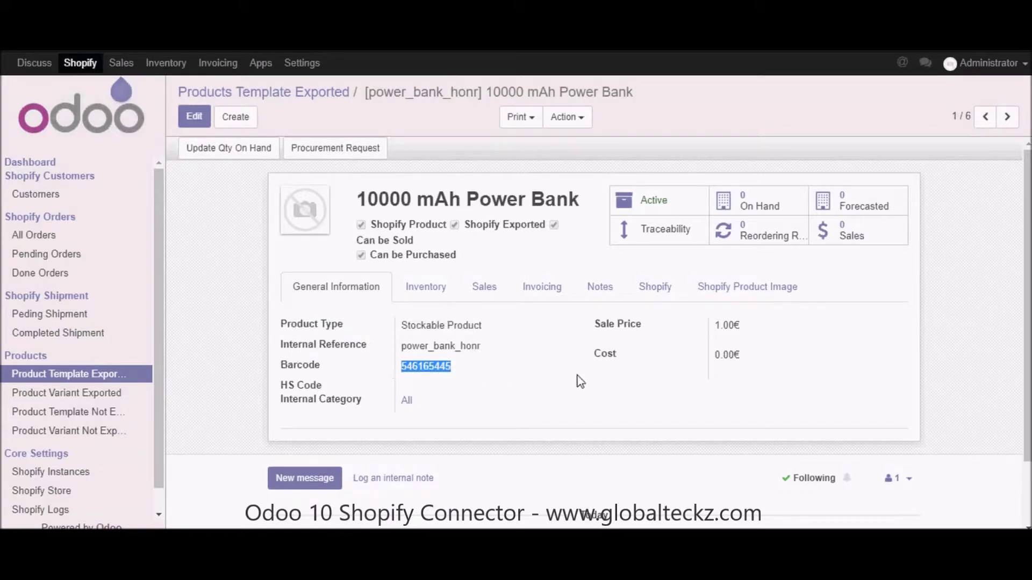
{"action": "left_click_drag", "start_coordinate": [593, 328], "coordinate": [625, 328]}
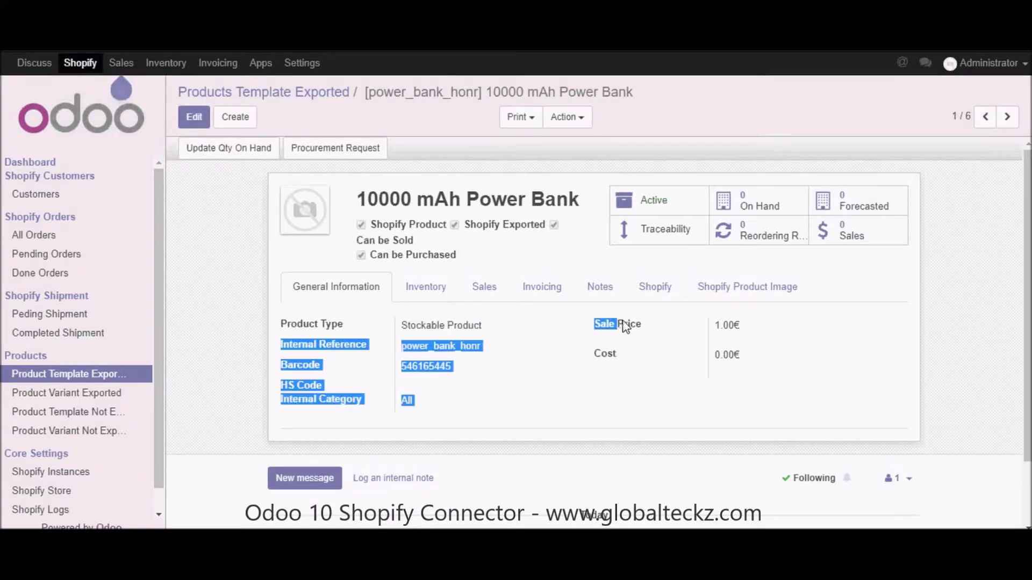
{"action": "left_click", "coordinate": [627, 357]}
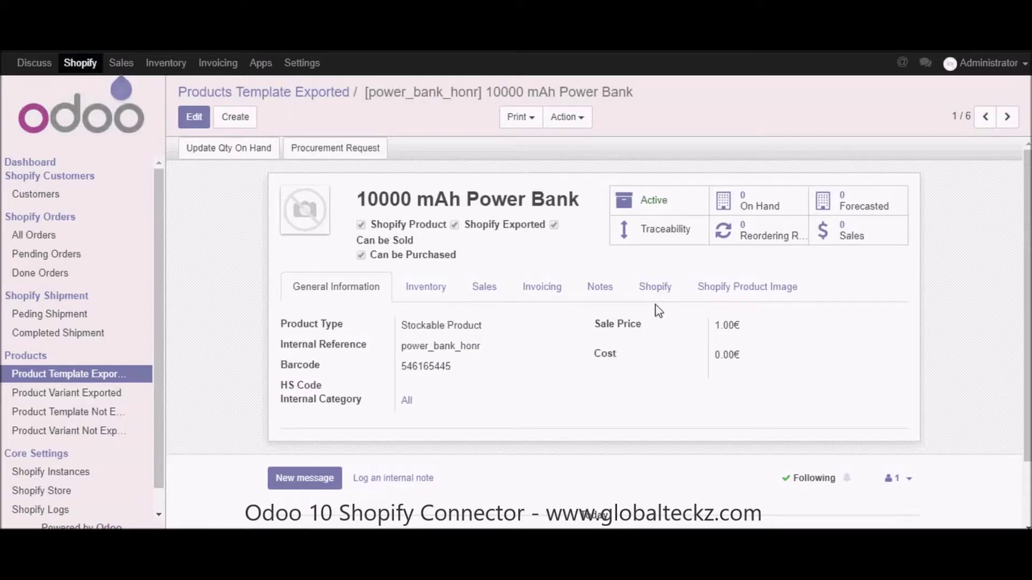
{"action": "left_click", "coordinate": [668, 294]}
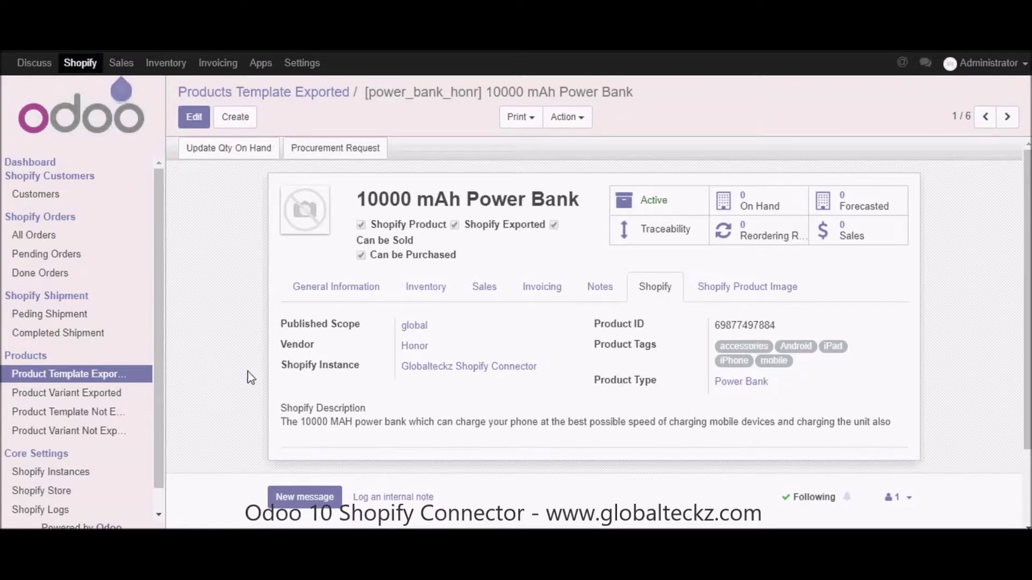
- Open the exported Wireless Pendrive template's variants and review the attributes, codes, pricing and weight of sandisk_wireless_pendrive-1
{"action": "left_click", "coordinate": [115, 376]}
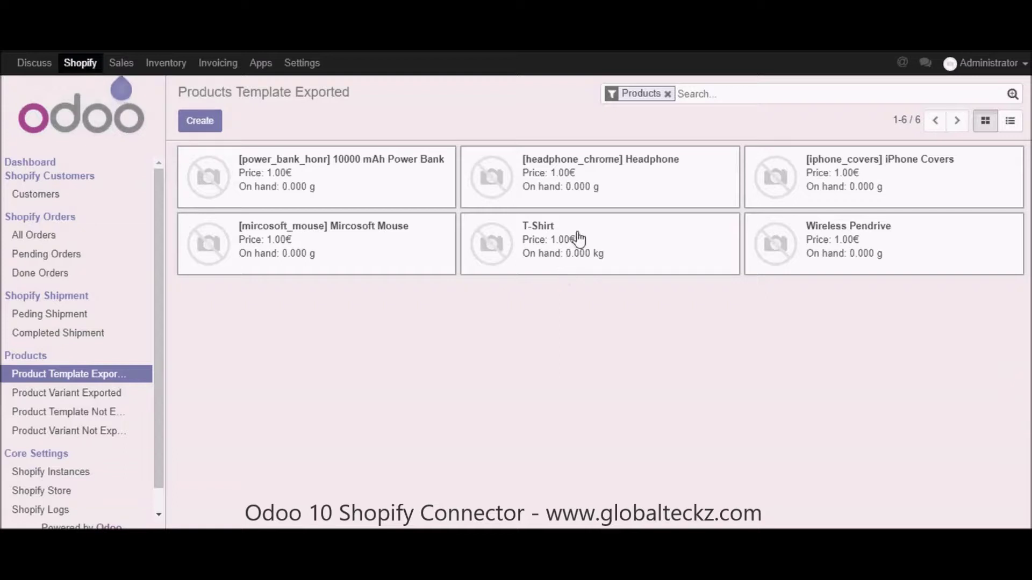
{"action": "left_click", "coordinate": [840, 238]}
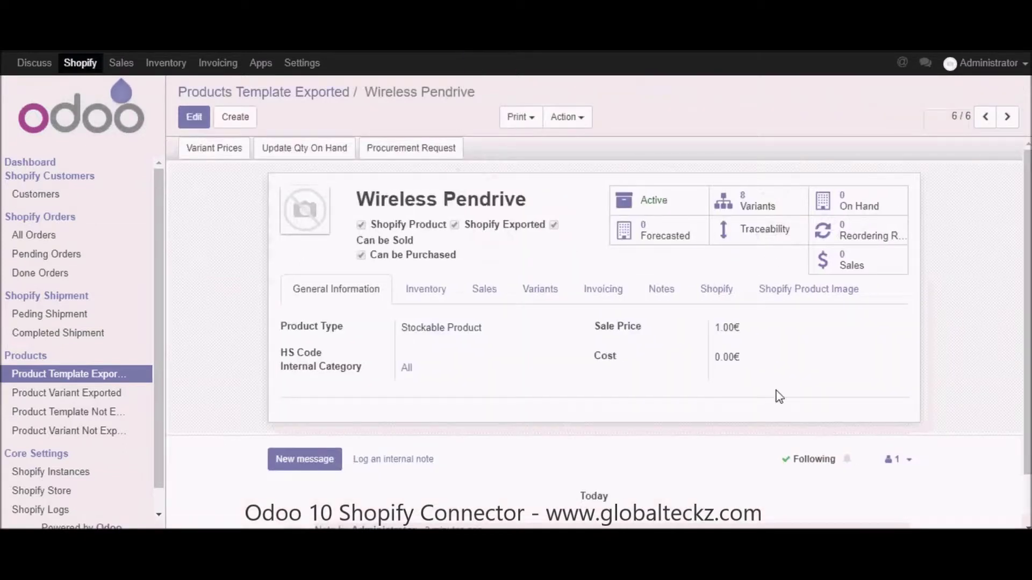
{"action": "left_click", "coordinate": [742, 213]}
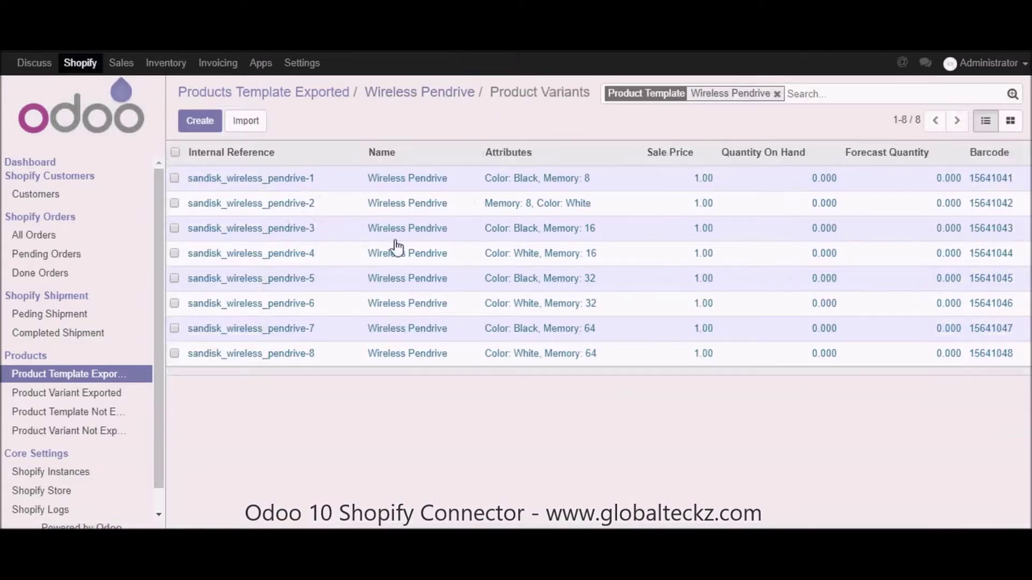
{"action": "left_click", "coordinate": [277, 180]}
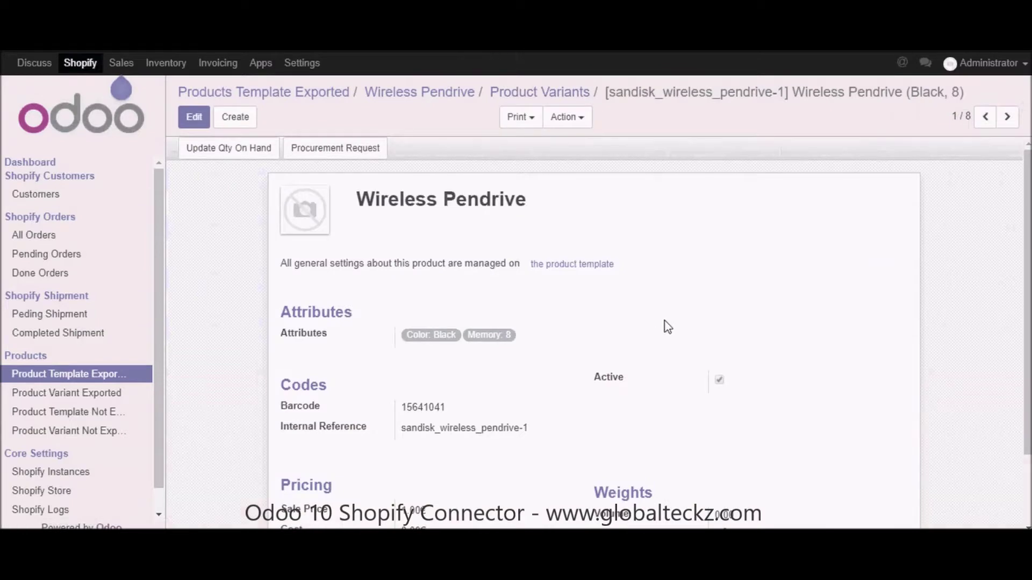
{"action": "scroll", "coordinate": [624, 316], "scroll_direction": "down", "scroll_amount": 2}
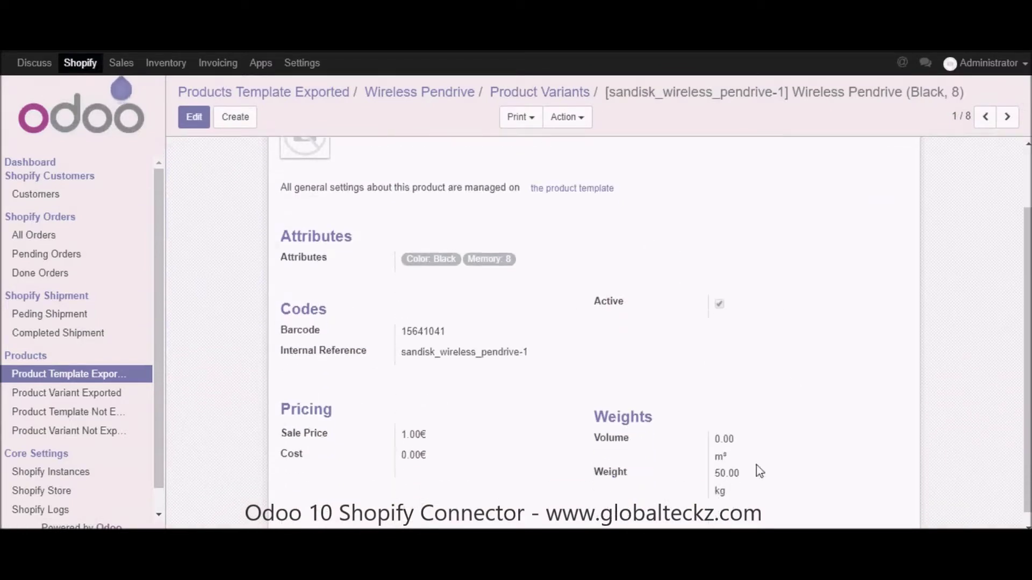
{"action": "scroll", "coordinate": [657, 377], "scroll_direction": "up", "scroll_amount": 2}
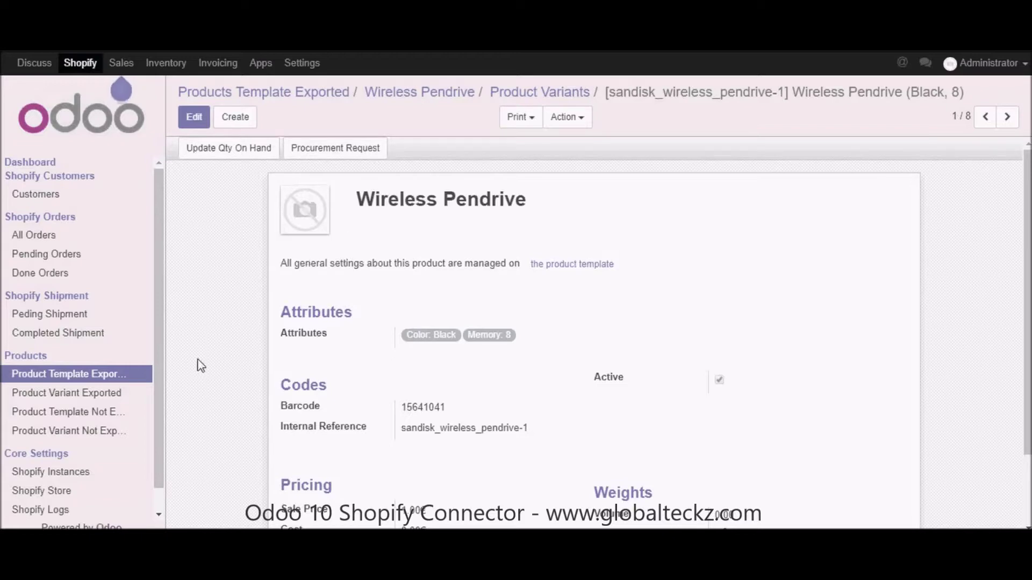
- Look over the Globalteckz Shopify Connector instance, and check the stock quantities of the exported product templates and variants
{"action": "left_click", "coordinate": [51, 473]}
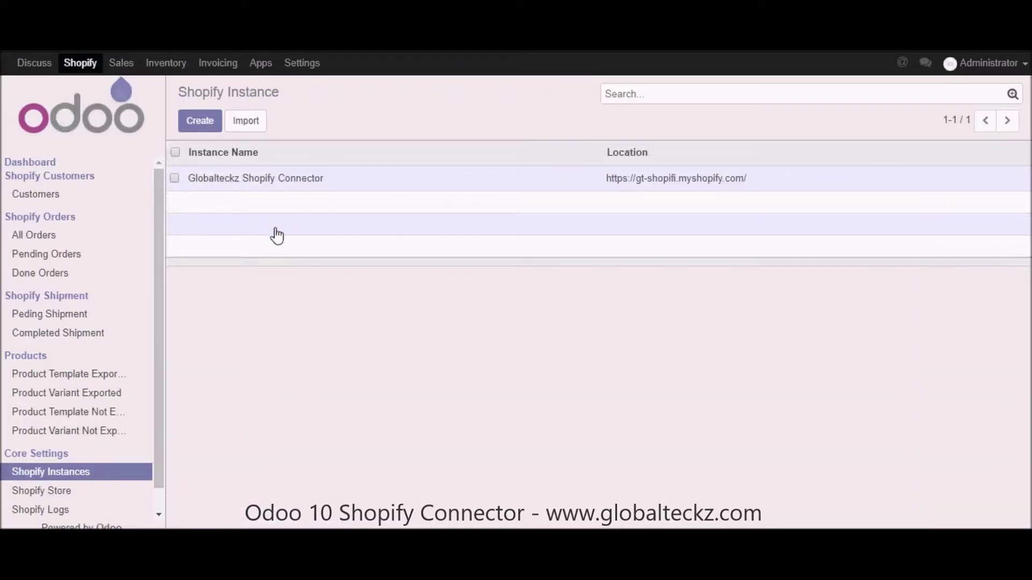
{"action": "left_click", "coordinate": [277, 181]}
{"action": "scroll", "coordinate": [622, 480], "scroll_direction": "down", "scroll_amount": 1}
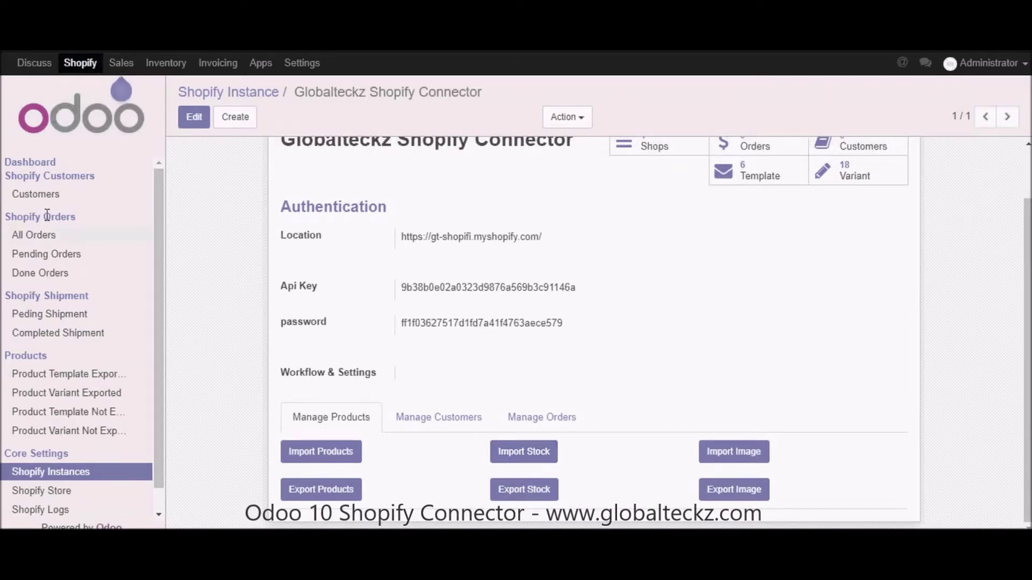
{"action": "left_click", "coordinate": [102, 375]}
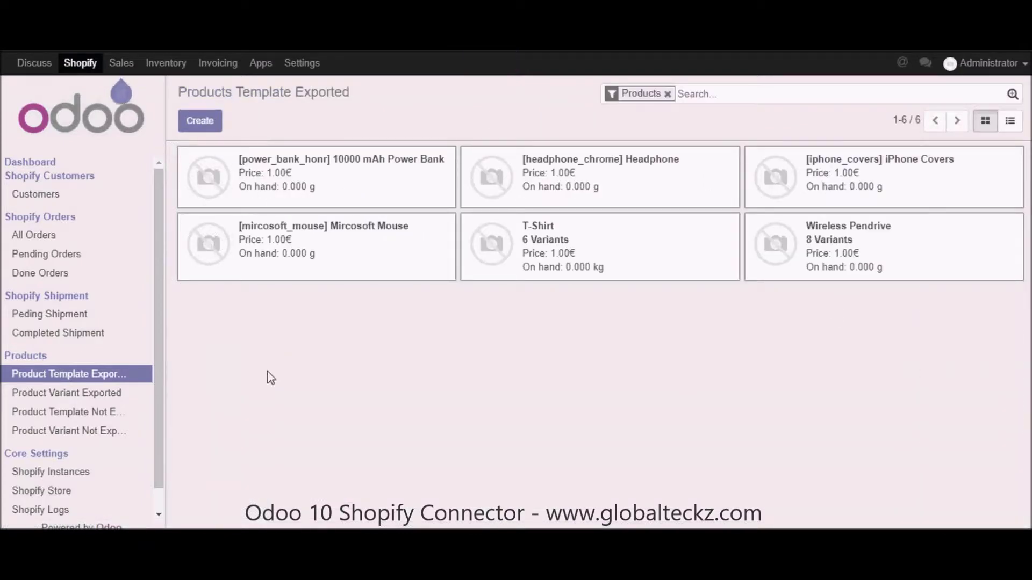
{"action": "left_click", "coordinate": [109, 395]}
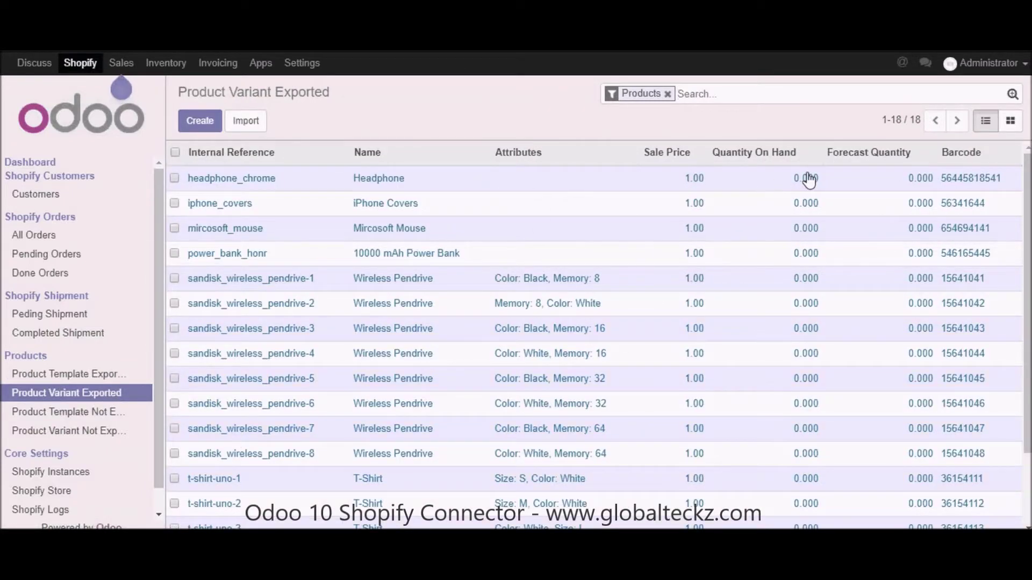
{"action": "left_click_drag", "start_coordinate": [929, 429], "coordinate": [925, 455]}
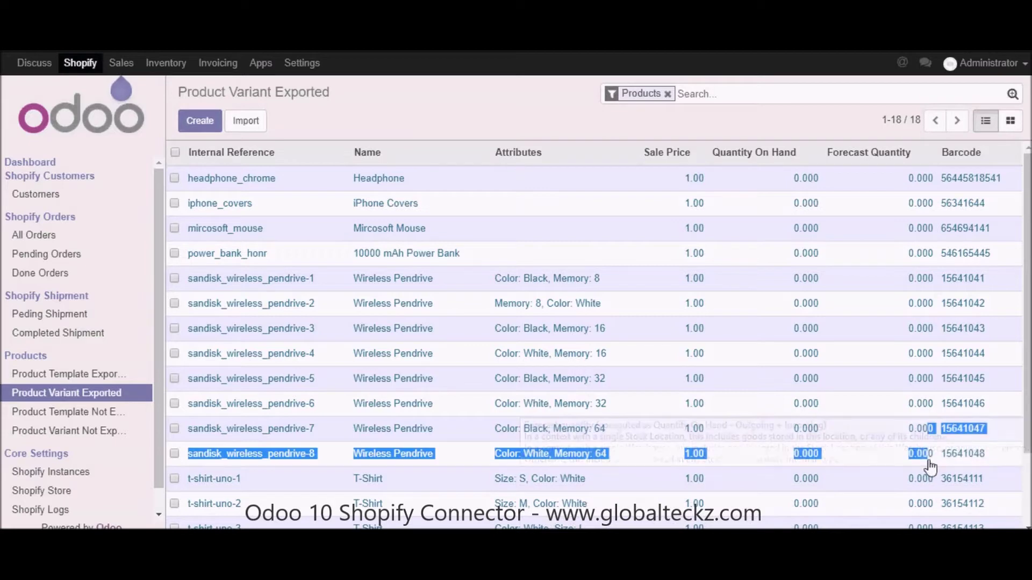
{"action": "scroll", "coordinate": [150, 353], "scroll_direction": "down", "scroll_amount": 1}
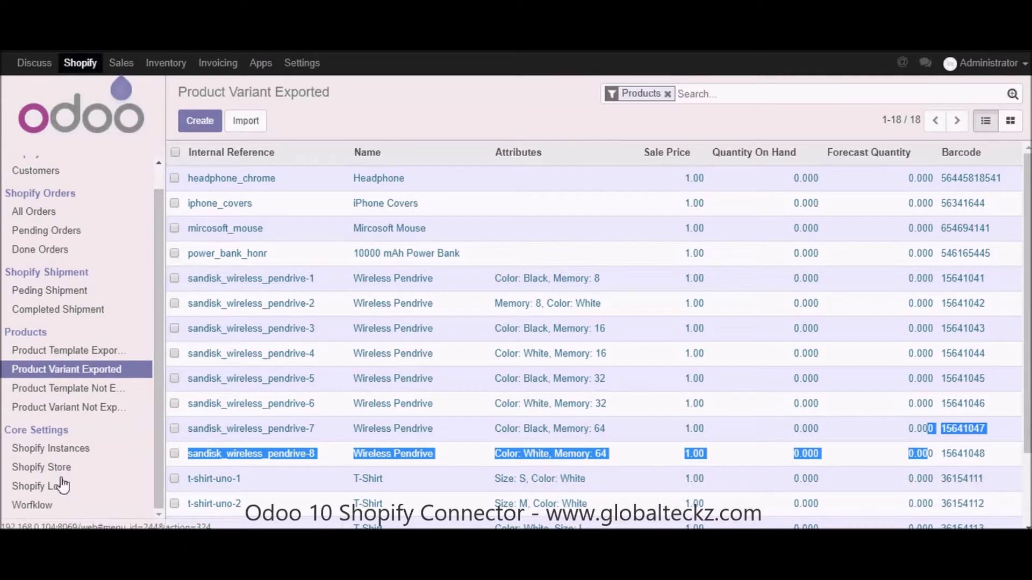
- Import the product stock from Shopify through the Globalteckz Shopify Connector instance
{"action": "left_click", "coordinate": [60, 450]}
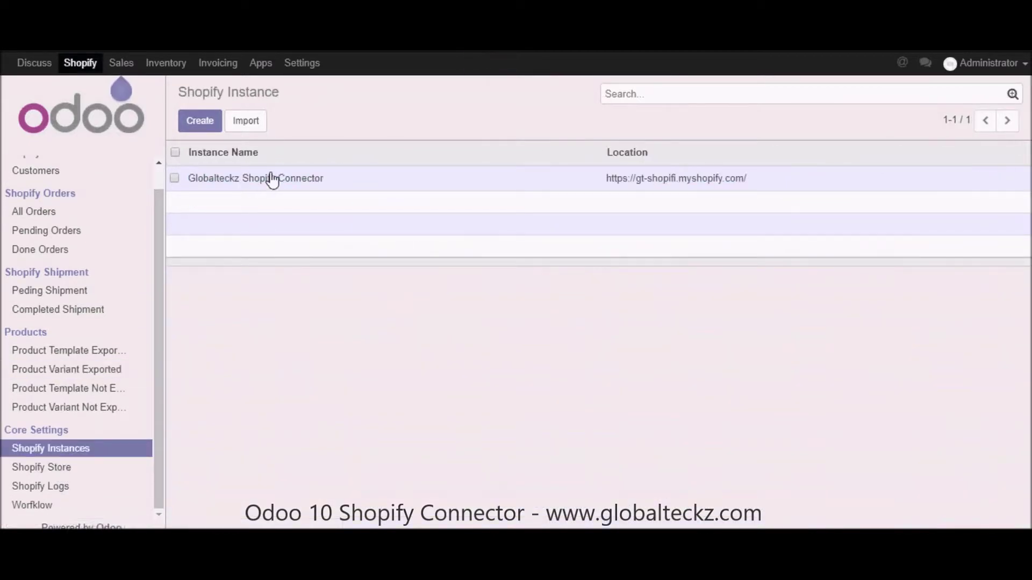
{"action": "left_click", "coordinate": [269, 176]}
{"action": "scroll", "coordinate": [462, 473], "scroll_direction": "down", "scroll_amount": 1}
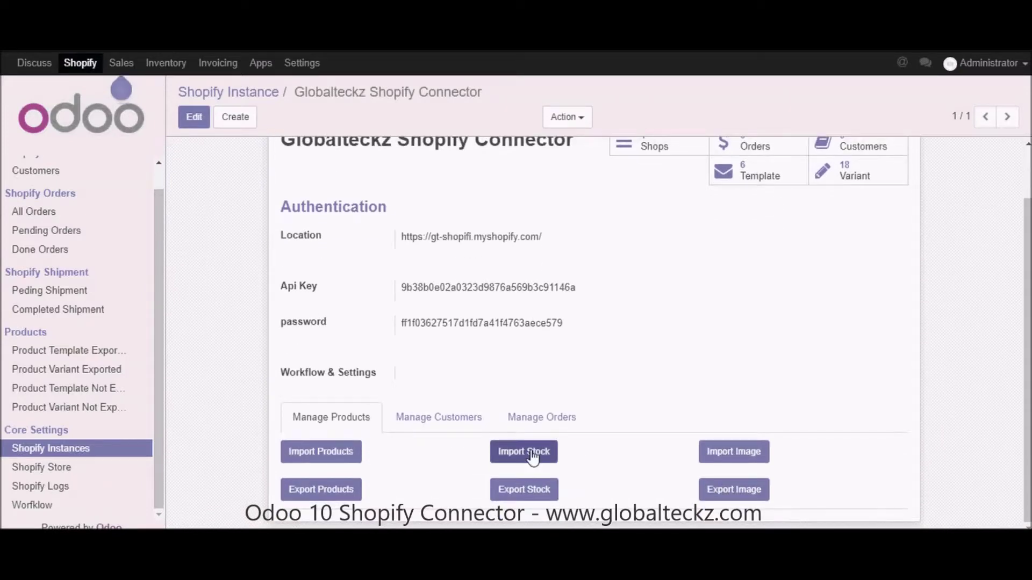
{"action": "left_click", "coordinate": [532, 452]}
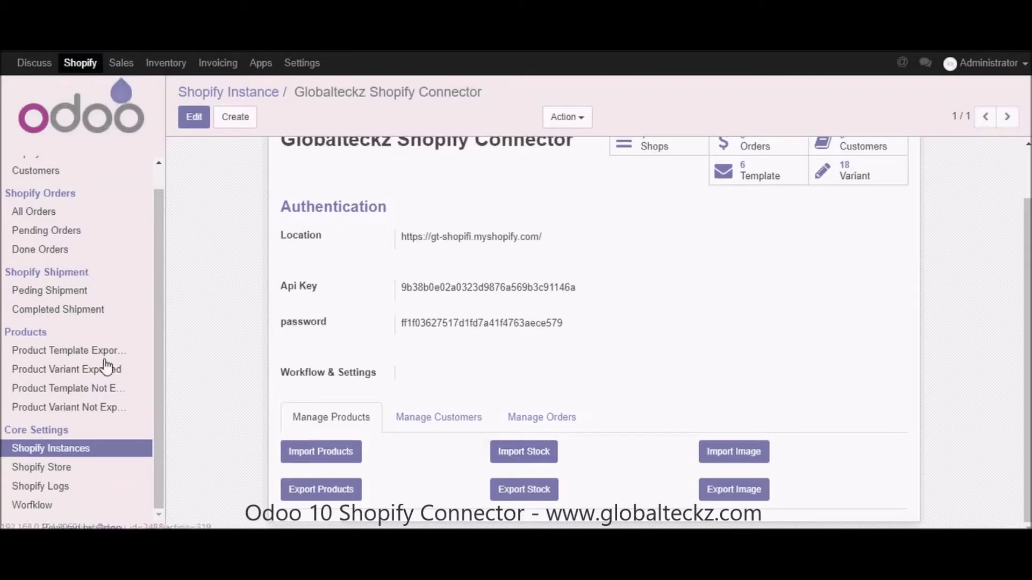
- Review the product quantities in the stock-update inventory adjustment and the on-hand quantities of the exported Shopify product variants
{"action": "left_click", "coordinate": [177, 64]}
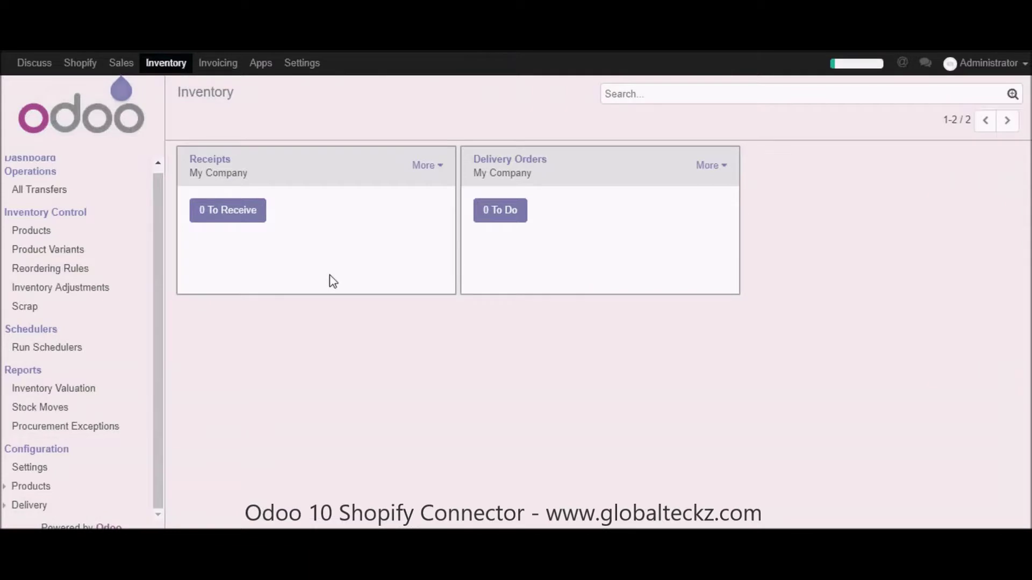
{"action": "left_click", "coordinate": [89, 288]}
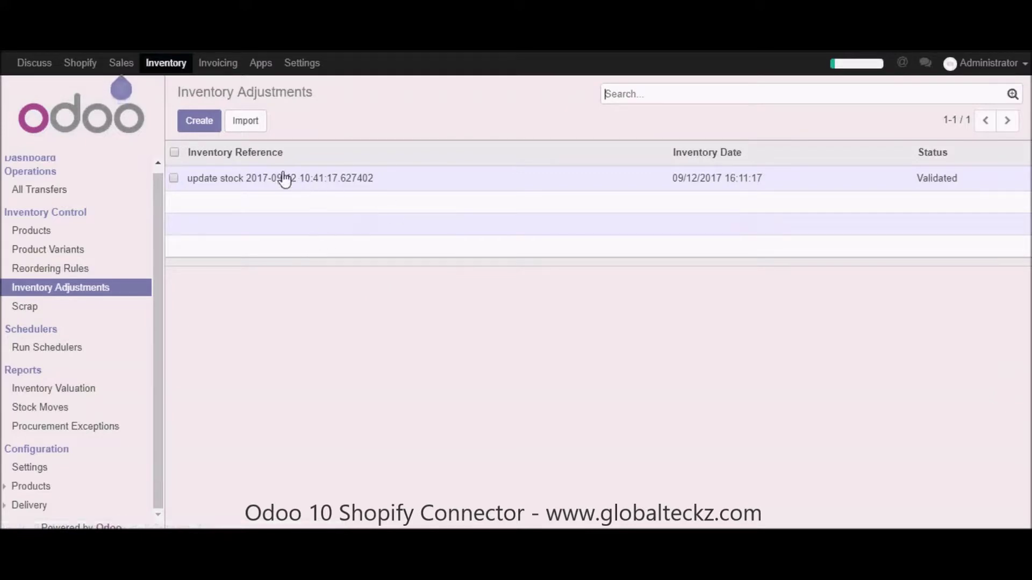
{"action": "left_click", "coordinate": [277, 182]}
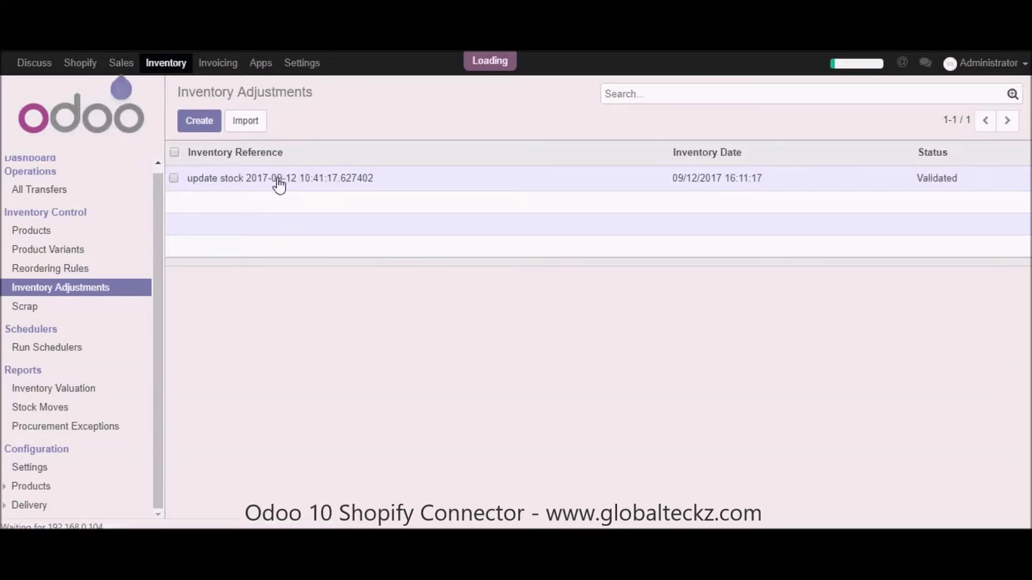
{"action": "left_click_drag", "start_coordinate": [287, 197], "coordinate": [661, 200]}
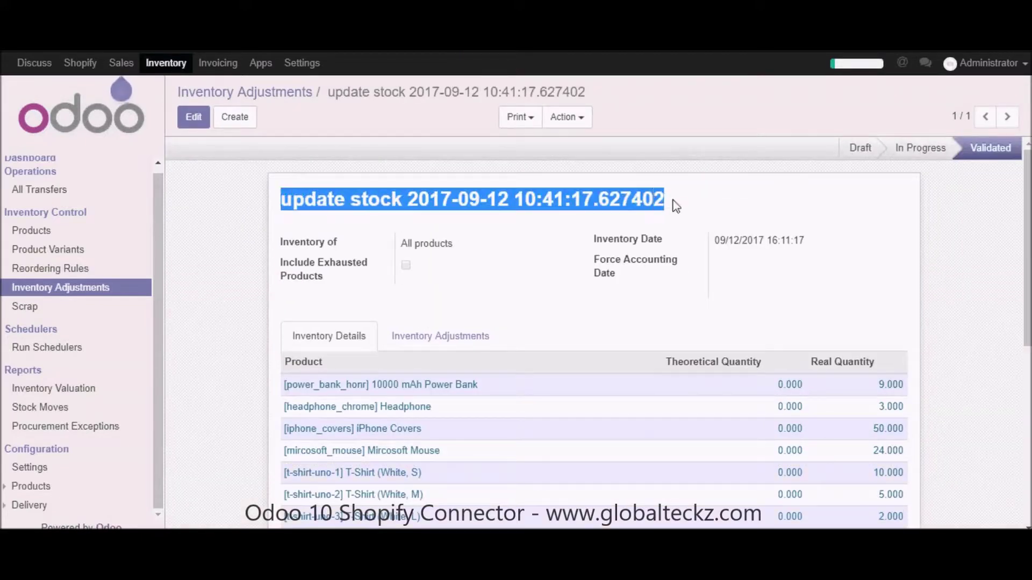
{"action": "left_click", "coordinate": [850, 337]}
{"action": "scroll", "coordinate": [886, 325], "scroll_direction": "down", "scroll_amount": 1}
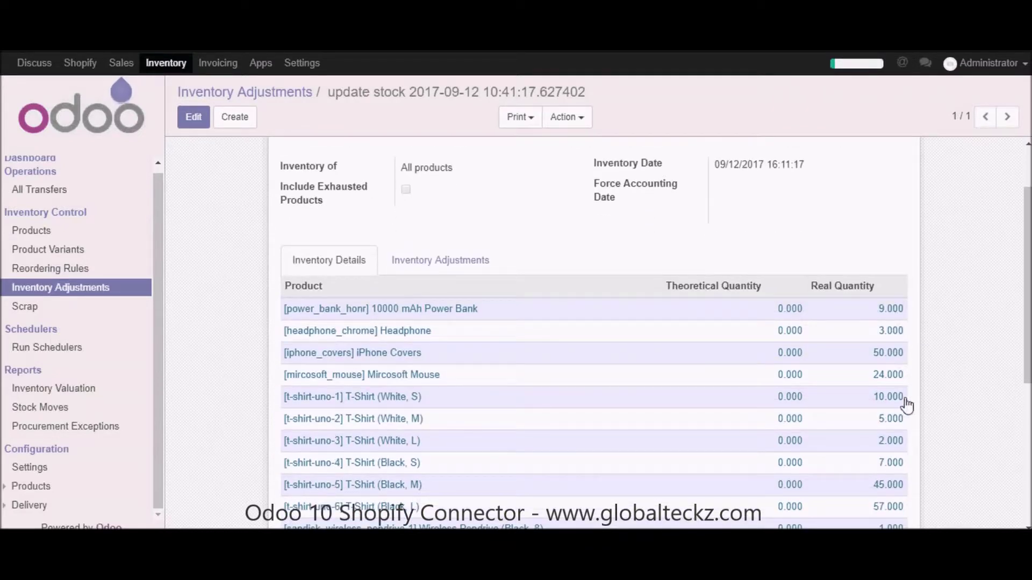
{"action": "scroll", "coordinate": [895, 411], "scroll_direction": "down", "scroll_amount": 3}
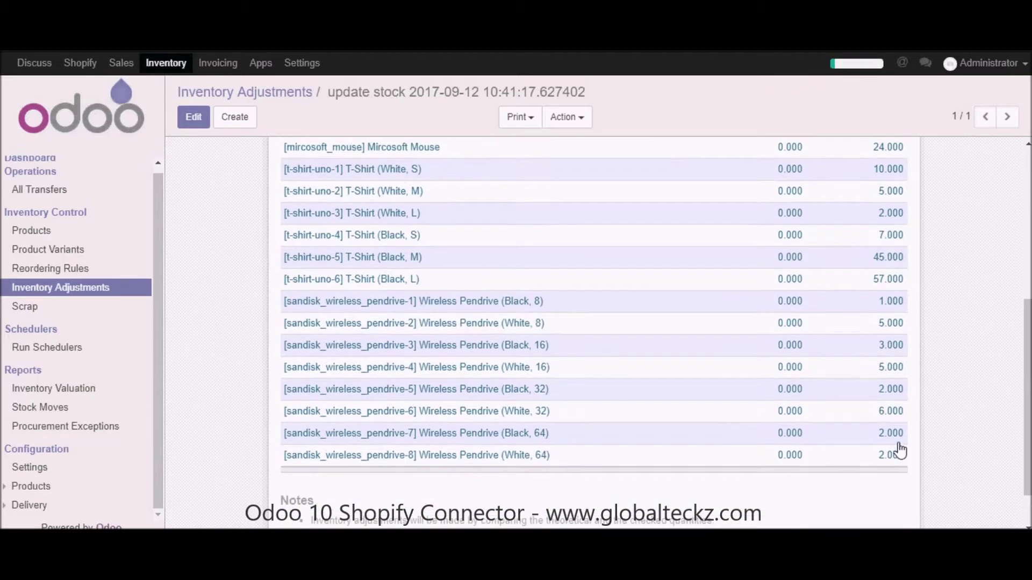
{"action": "scroll", "coordinate": [899, 454], "scroll_direction": "up", "scroll_amount": 2}
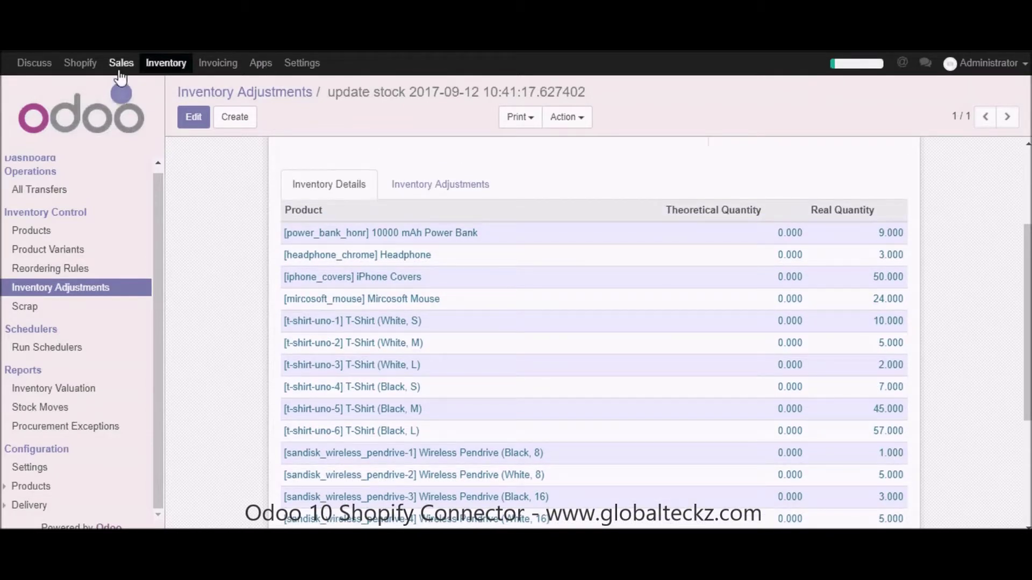
{"action": "left_click", "coordinate": [80, 63]}
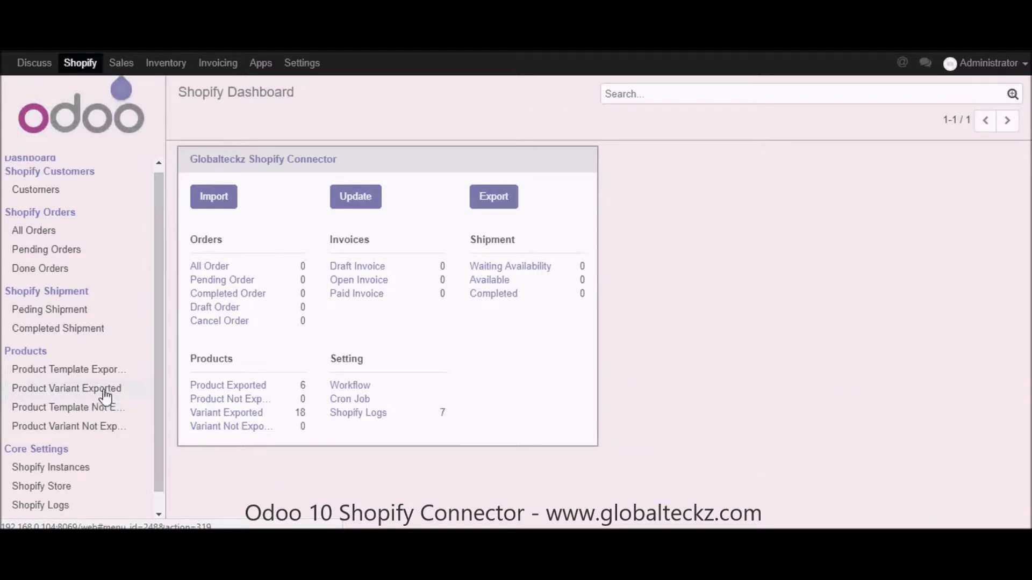
{"action": "left_click", "coordinate": [105, 395]}
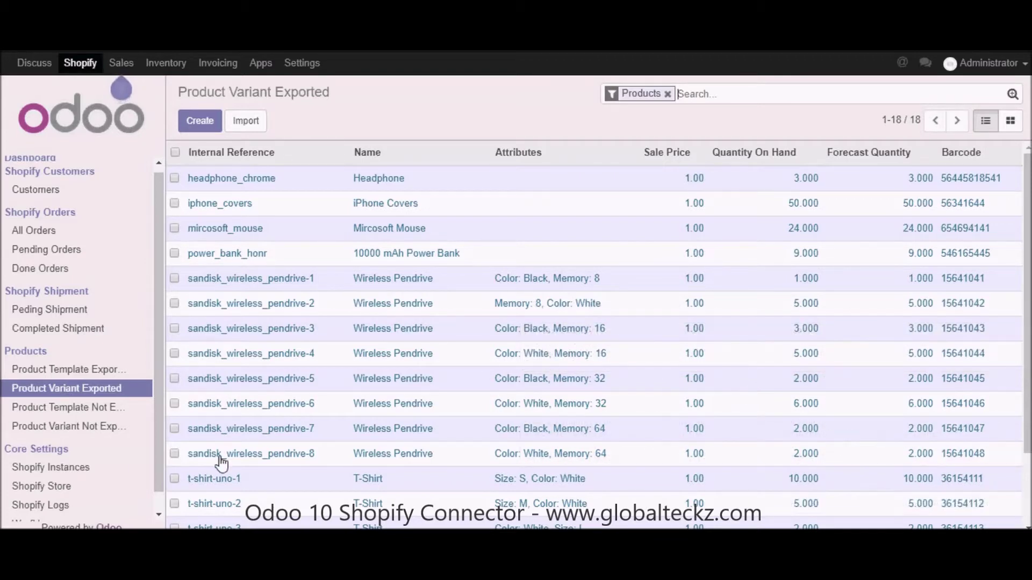
- Look over the Globalteckz Shopify Connector instance's product import options, and check the exported Headphone template for Shopify product images
{"action": "left_click", "coordinate": [86, 469]}
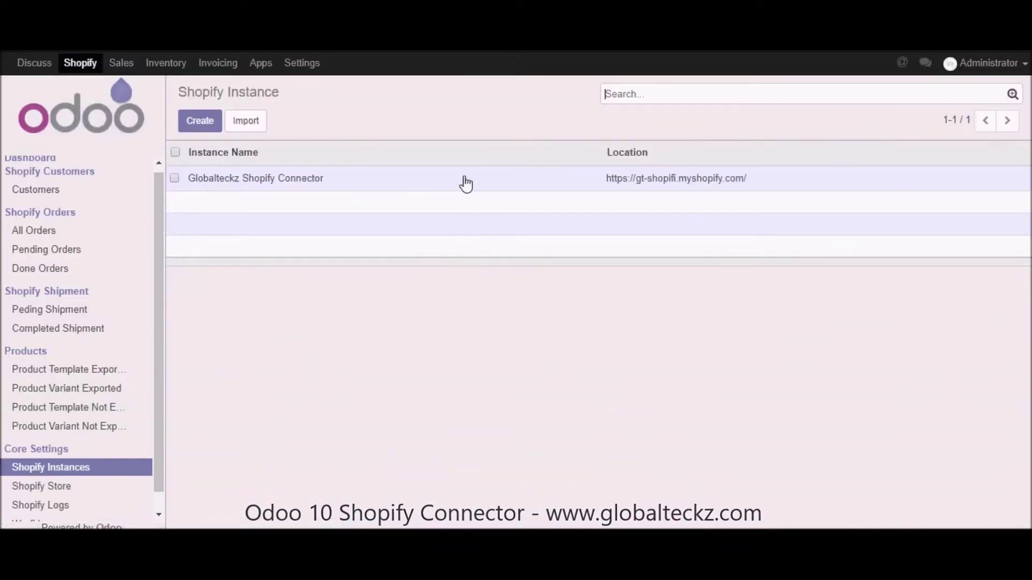
{"action": "left_click", "coordinate": [462, 178]}
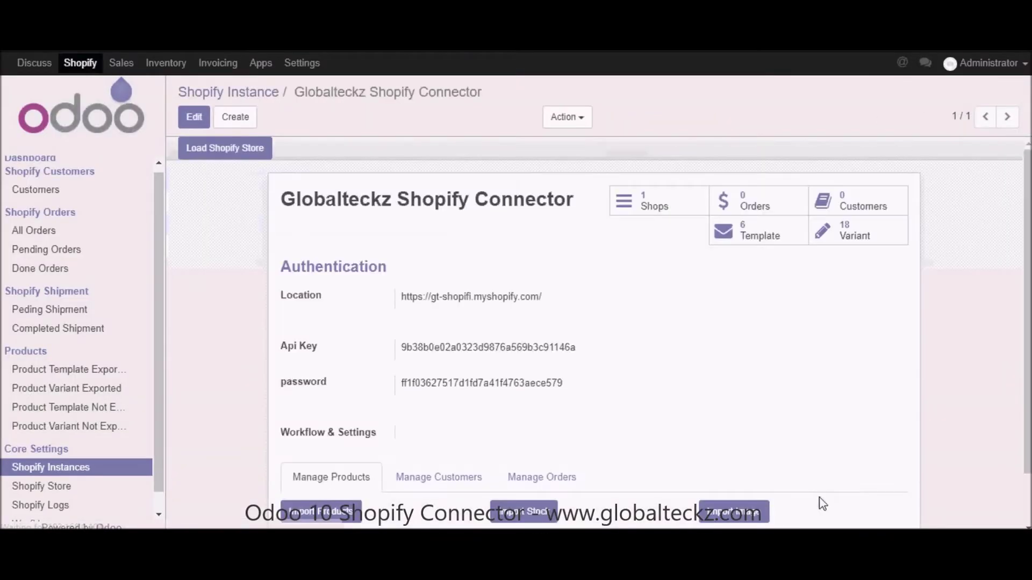
{"action": "scroll", "coordinate": [798, 469], "scroll_direction": "down", "scroll_amount": 1}
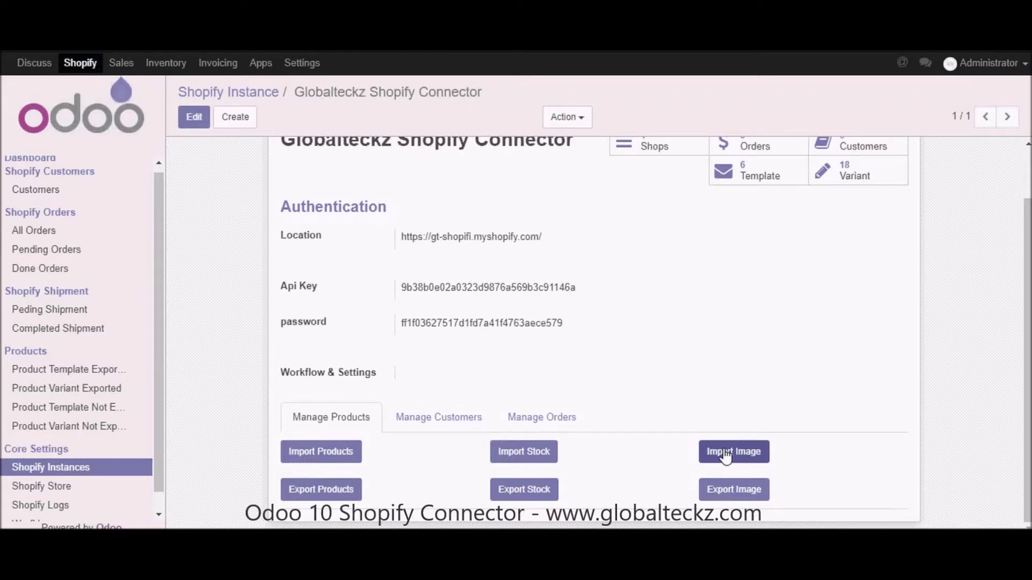
{"action": "left_click", "coordinate": [70, 370]}
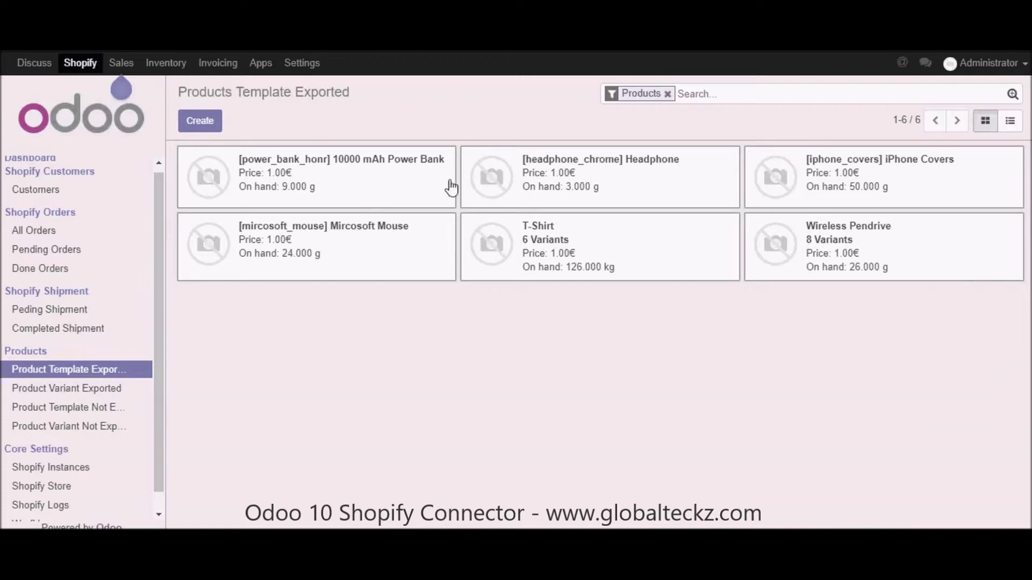
{"action": "left_click", "coordinate": [494, 177]}
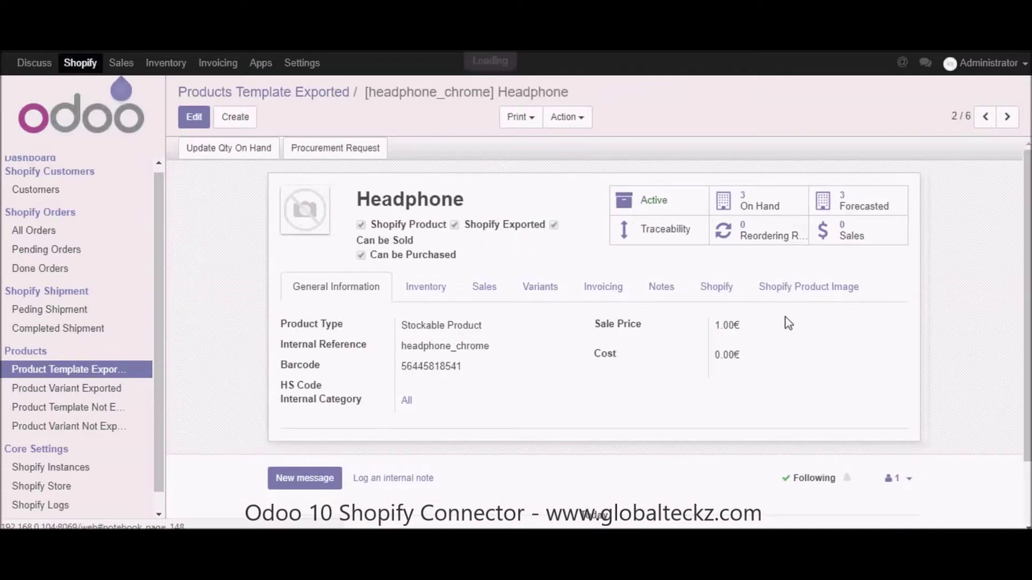
{"action": "left_click", "coordinate": [800, 297]}
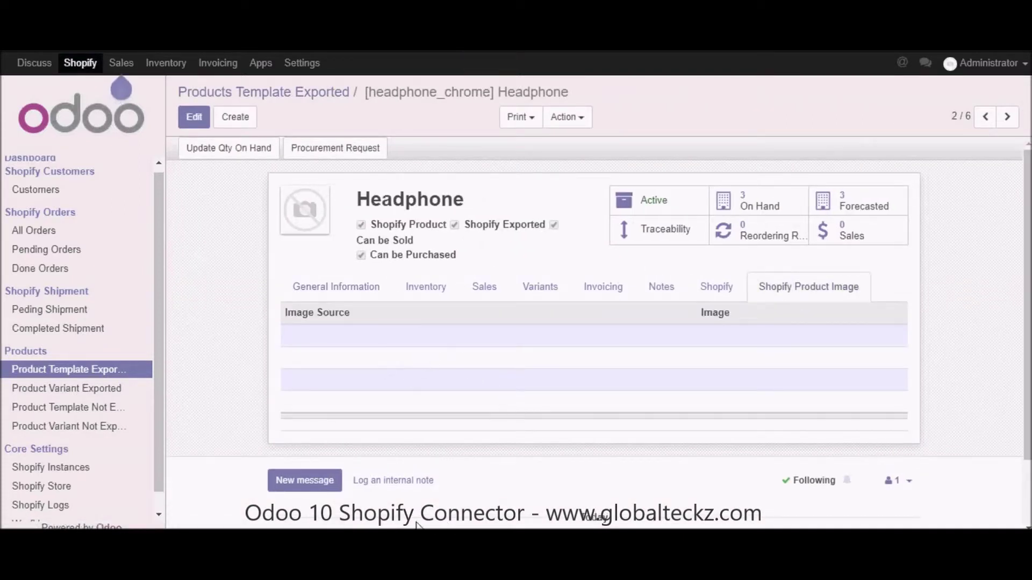
- Import the product images from Shopify through the Globalteckz Shopify Connector instance
{"action": "left_click", "coordinate": [77, 469]}
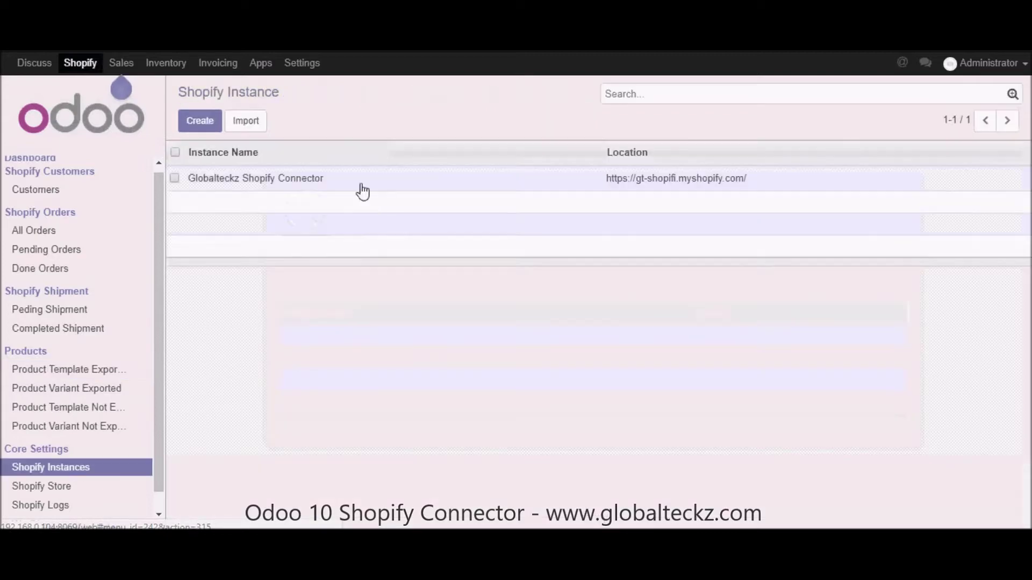
{"action": "left_click", "coordinate": [346, 189]}
{"action": "scroll", "coordinate": [792, 468], "scroll_direction": "down", "scroll_amount": 2}
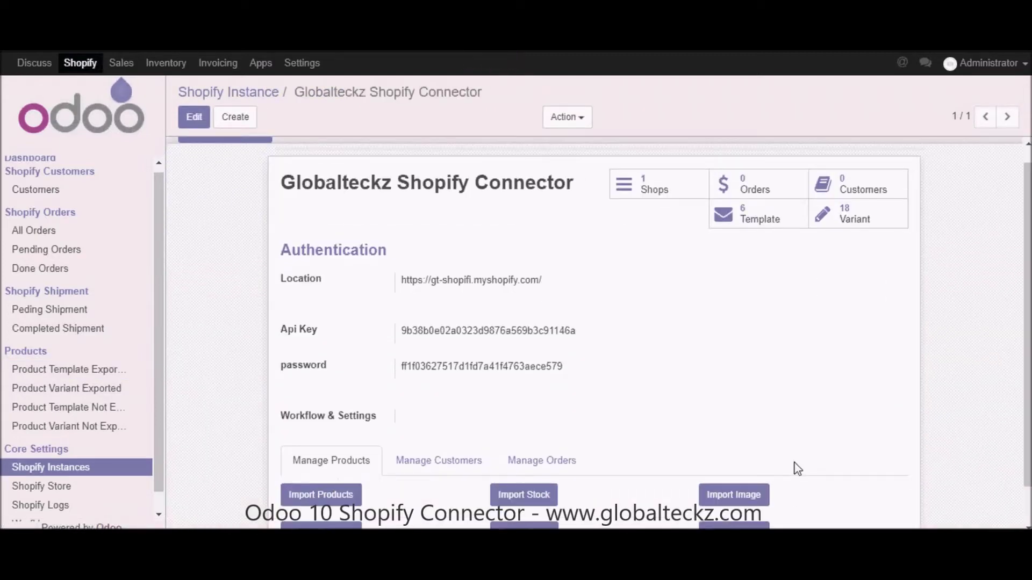
{"action": "left_click", "coordinate": [747, 455]}
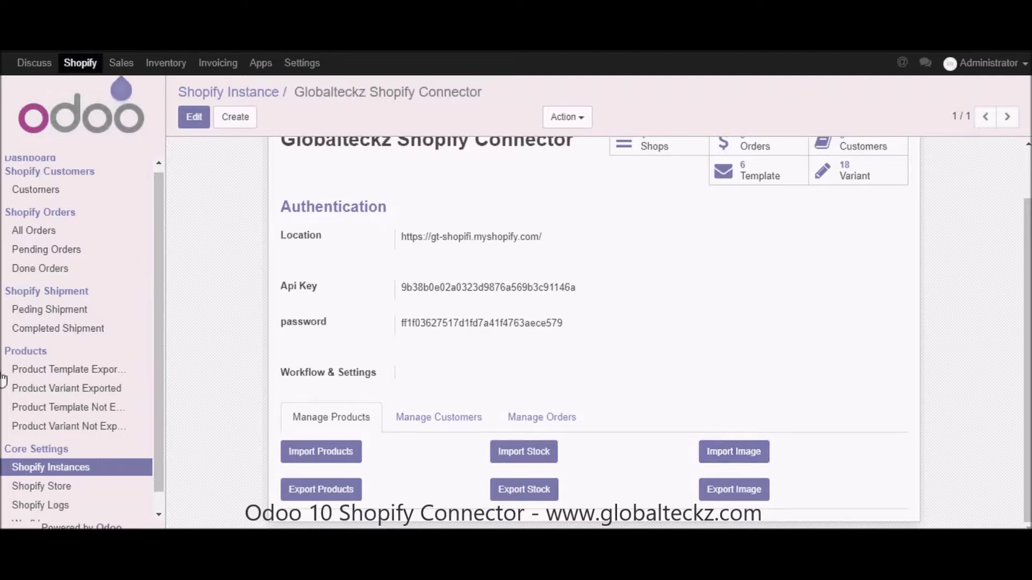
- Check the images of the exported product templates, and open both Shopify product images of iPhone Covers to review their details
{"action": "left_click", "coordinate": [102, 370]}
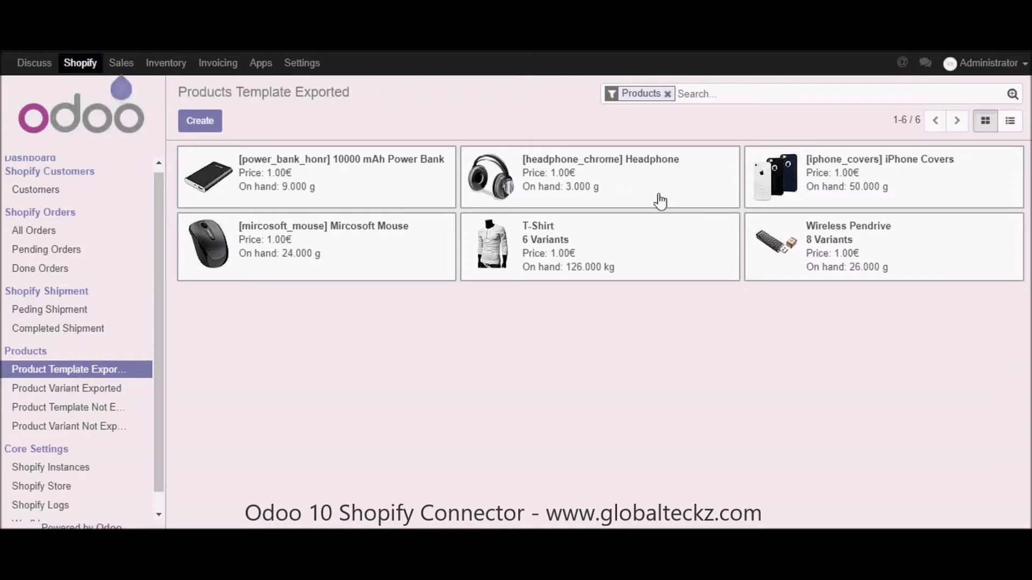
{"action": "left_click", "coordinate": [784, 178]}
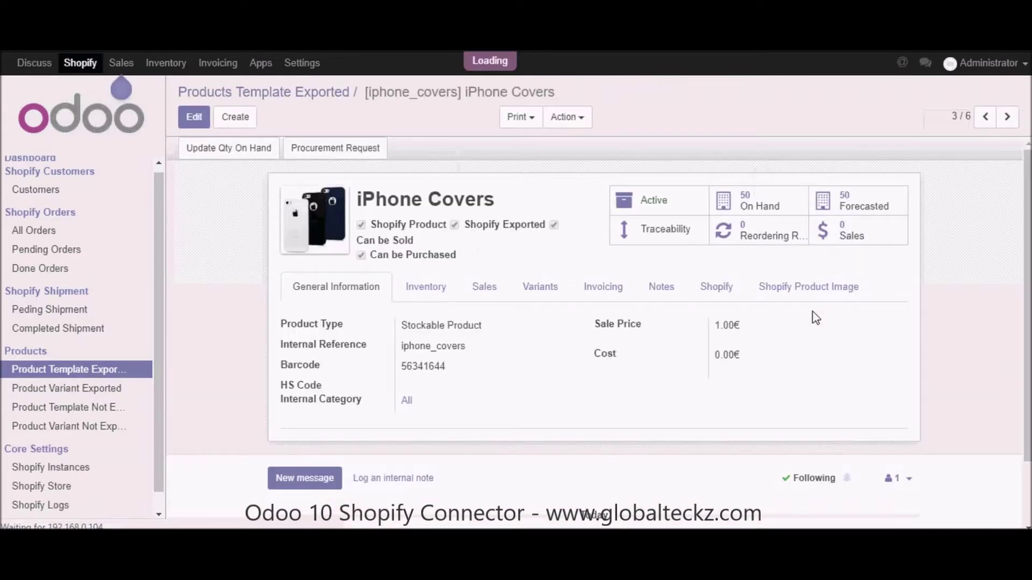
{"action": "left_click", "coordinate": [820, 286]}
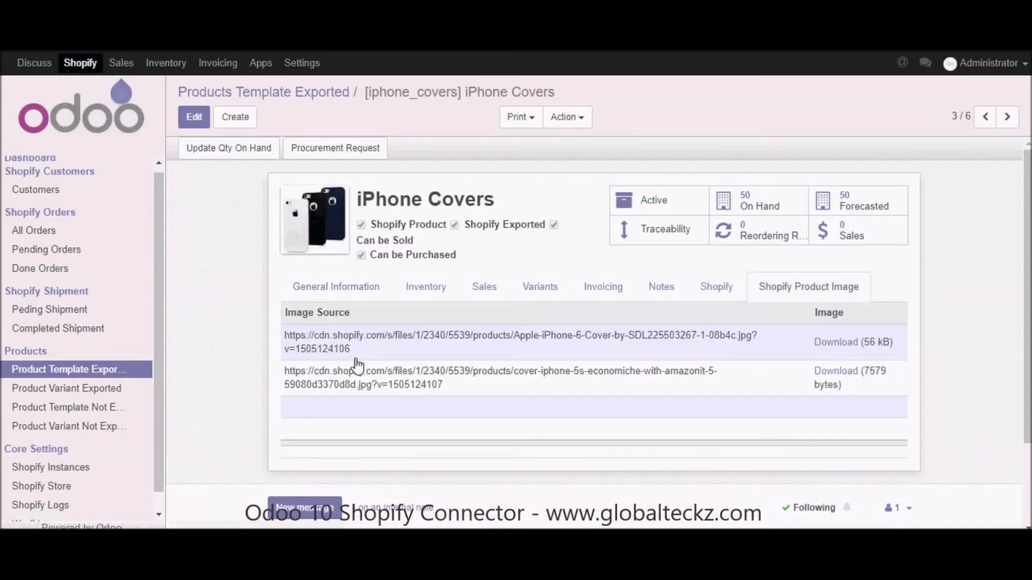
{"action": "left_click", "coordinate": [377, 338]}
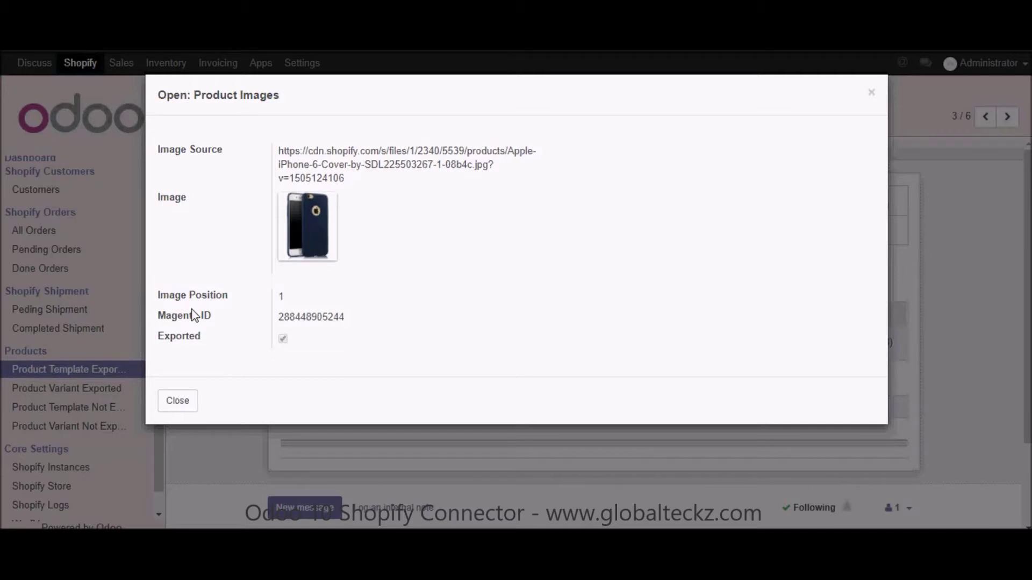
{"action": "left_click", "coordinate": [178, 402]}
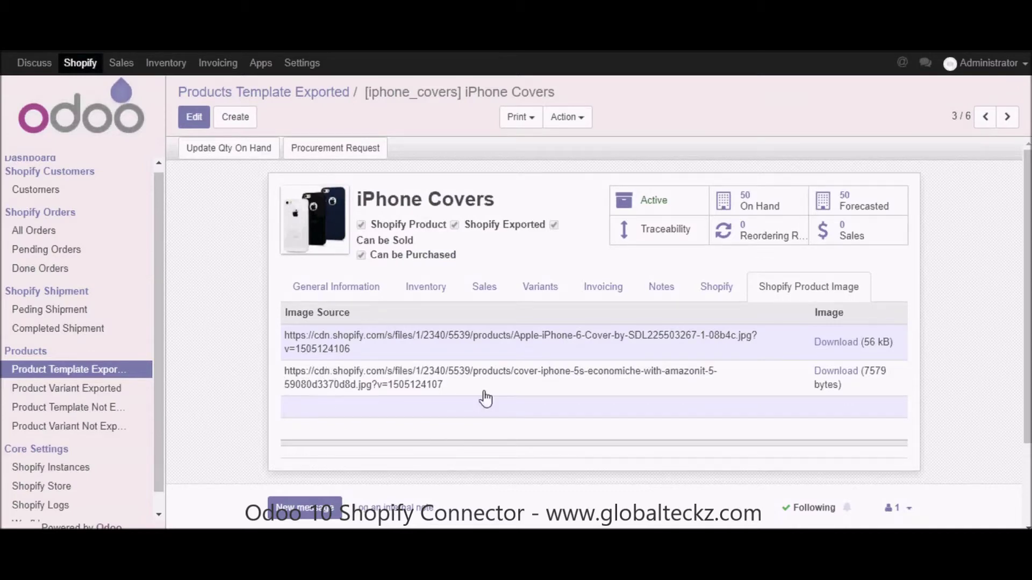
{"action": "left_click", "coordinate": [410, 381]}
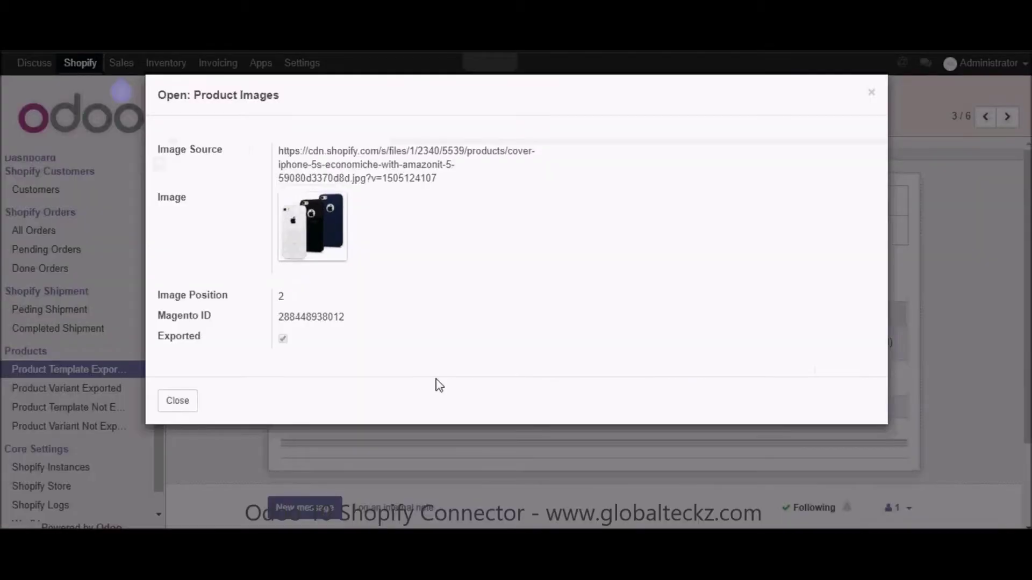
{"action": "left_click", "coordinate": [178, 401]}
{"action": "scroll", "coordinate": [177, 449], "scroll_direction": "down", "scroll_amount": 2}
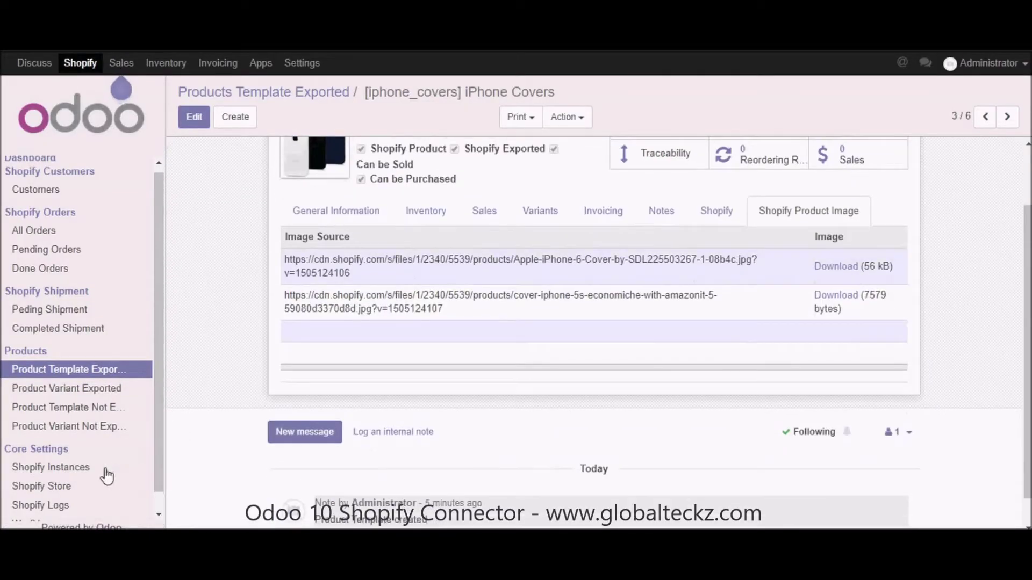
- Display the exported Shopify product variants as image cards and look over their pictures
{"action": "left_click", "coordinate": [106, 472]}
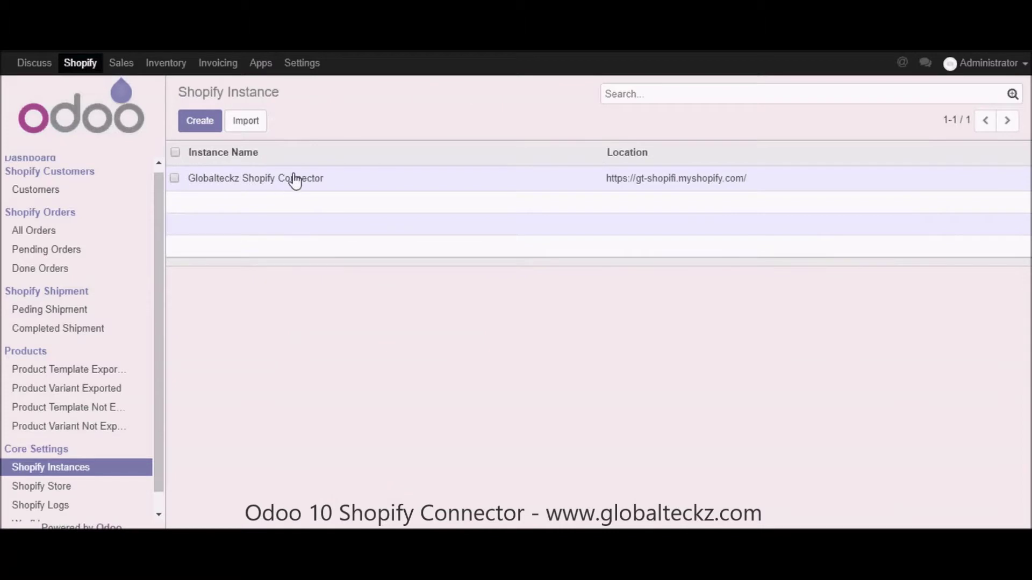
{"action": "left_click", "coordinate": [90, 394]}
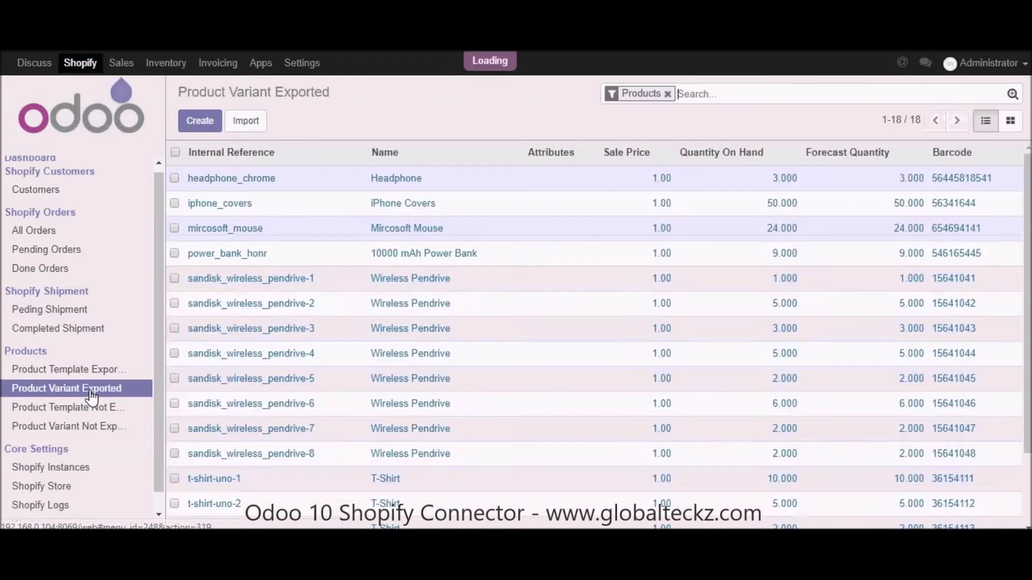
{"action": "left_click", "coordinate": [1010, 121]}
{"action": "scroll", "coordinate": [770, 317], "scroll_direction": "down", "scroll_amount": 1}
{"action": "scroll", "coordinate": [774, 333], "scroll_direction": "up", "scroll_amount": 1}
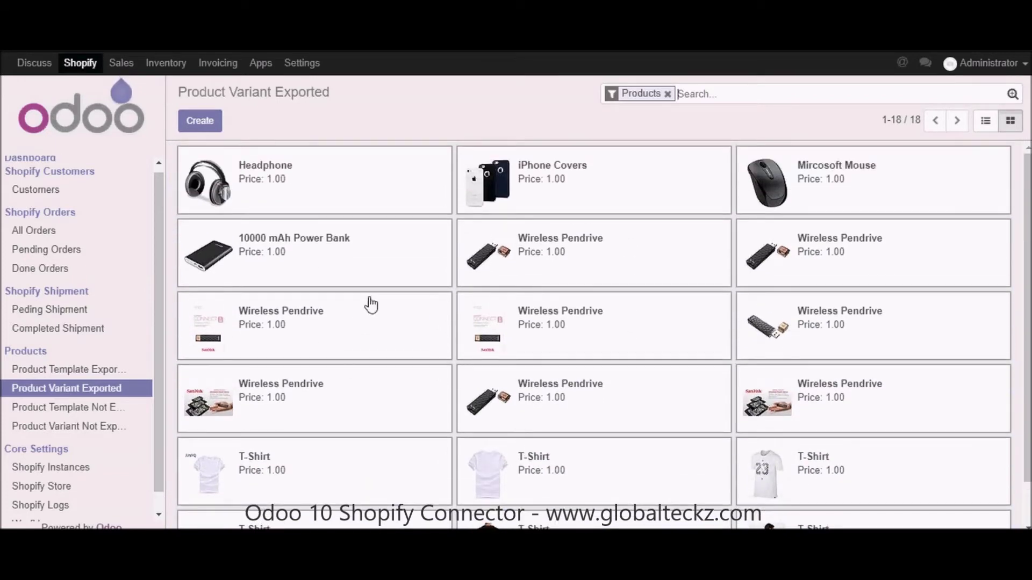
- Look over the Globalteckz Shopify Connector instance's customer management options, and check the existing Shopify customers list
{"action": "left_click", "coordinate": [69, 470]}
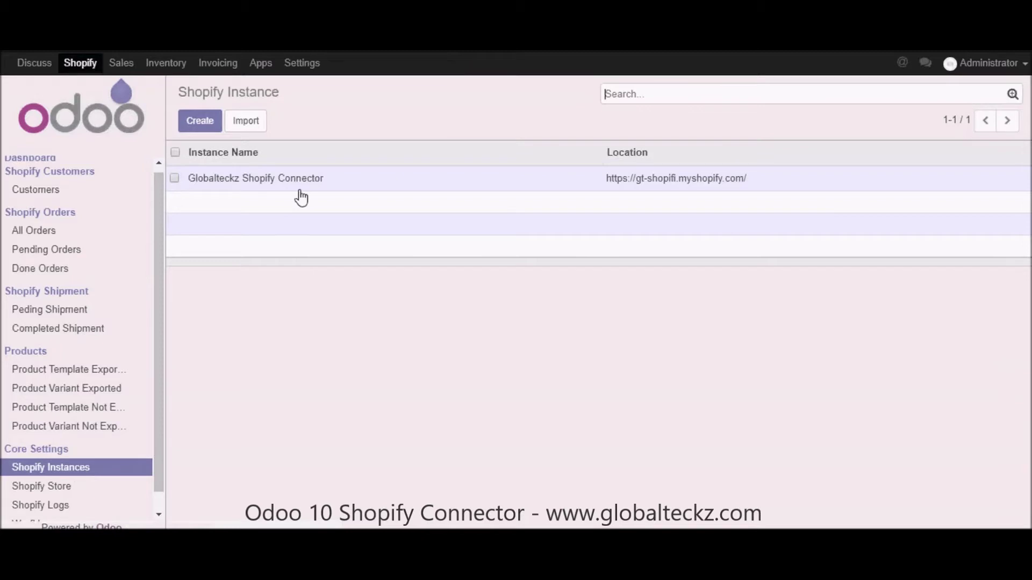
{"action": "left_click", "coordinate": [300, 183]}
{"action": "scroll", "coordinate": [331, 473], "scroll_direction": "down", "scroll_amount": 1}
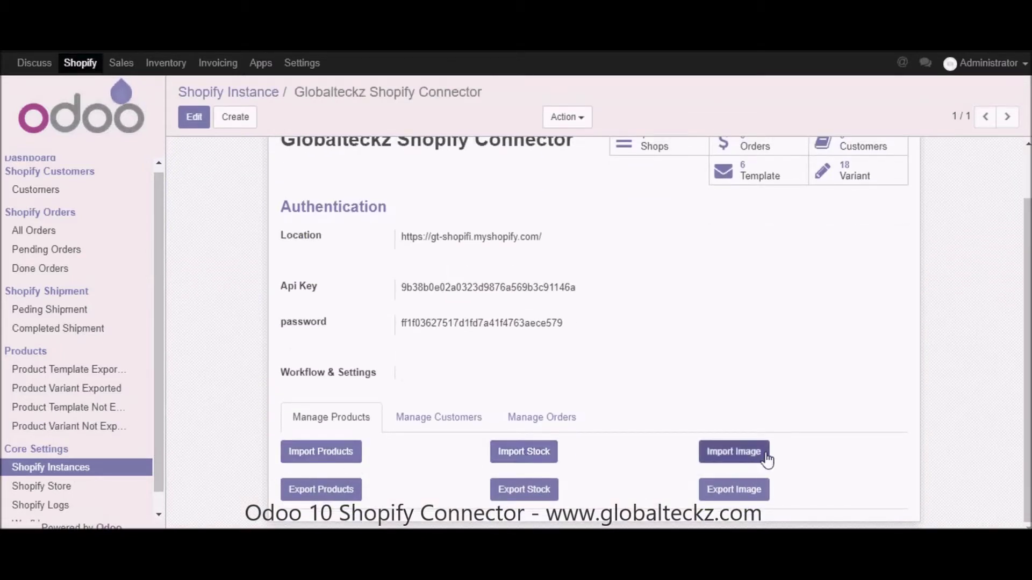
{"action": "left_click", "coordinate": [450, 417]}
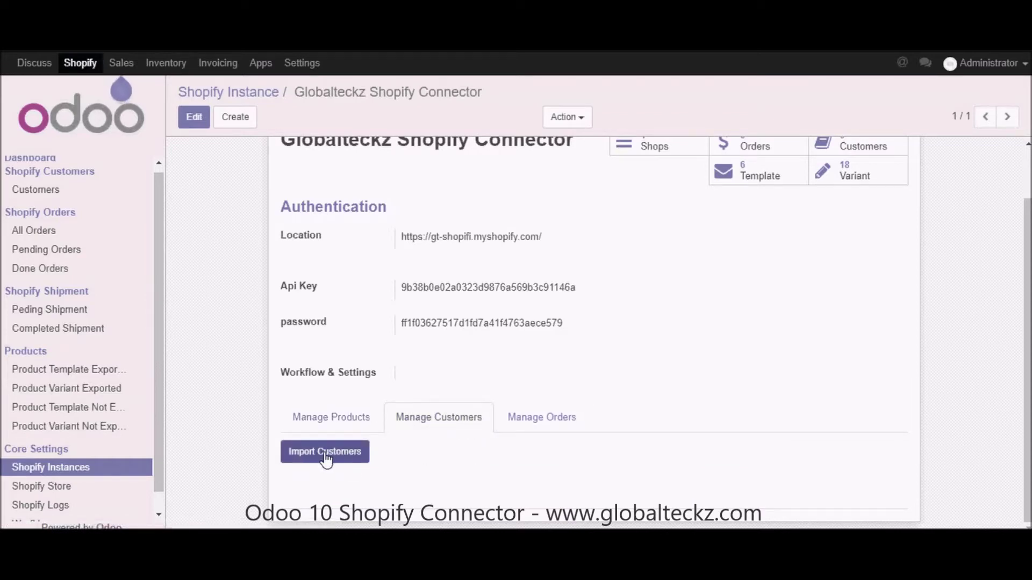
{"action": "scroll", "coordinate": [207, 380], "scroll_direction": "up", "scroll_amount": 1}
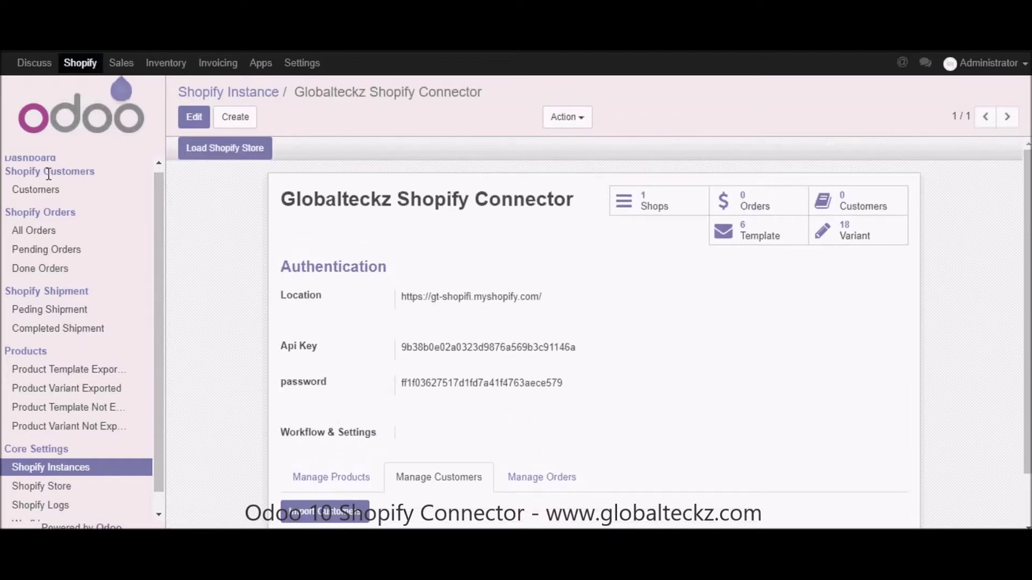
{"action": "left_click", "coordinate": [34, 190]}
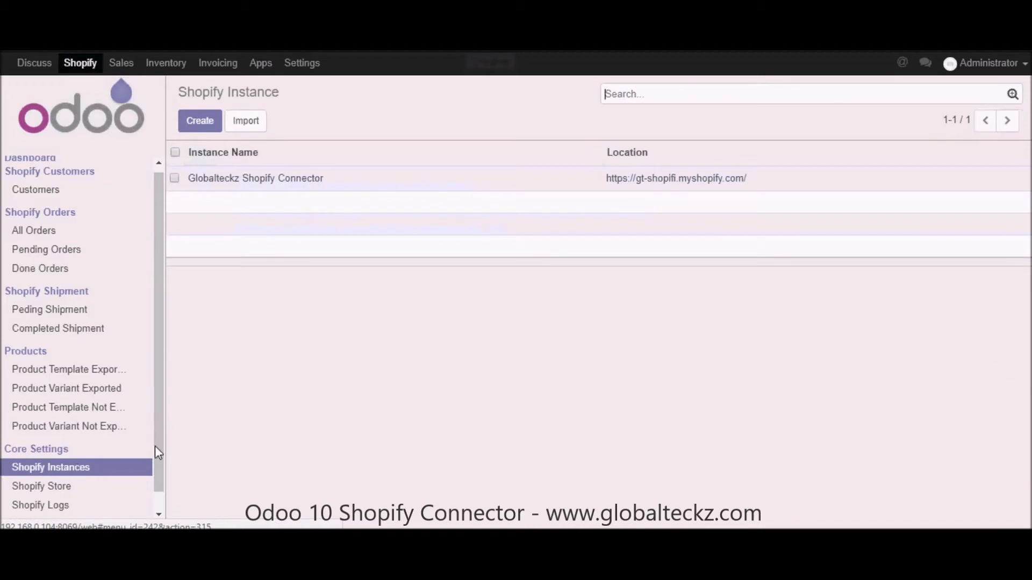
- Import the customers from Shopify through the Globalteckz Shopify Connector instance
{"action": "left_click", "coordinate": [288, 181]}
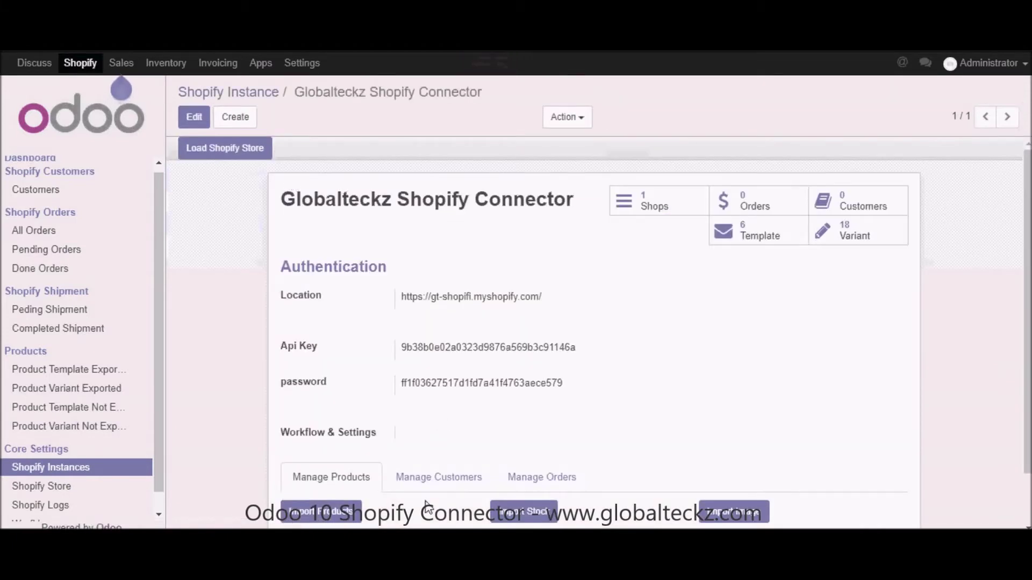
{"action": "left_click", "coordinate": [430, 480]}
{"action": "scroll", "coordinate": [637, 404], "scroll_direction": "down", "scroll_amount": 1}
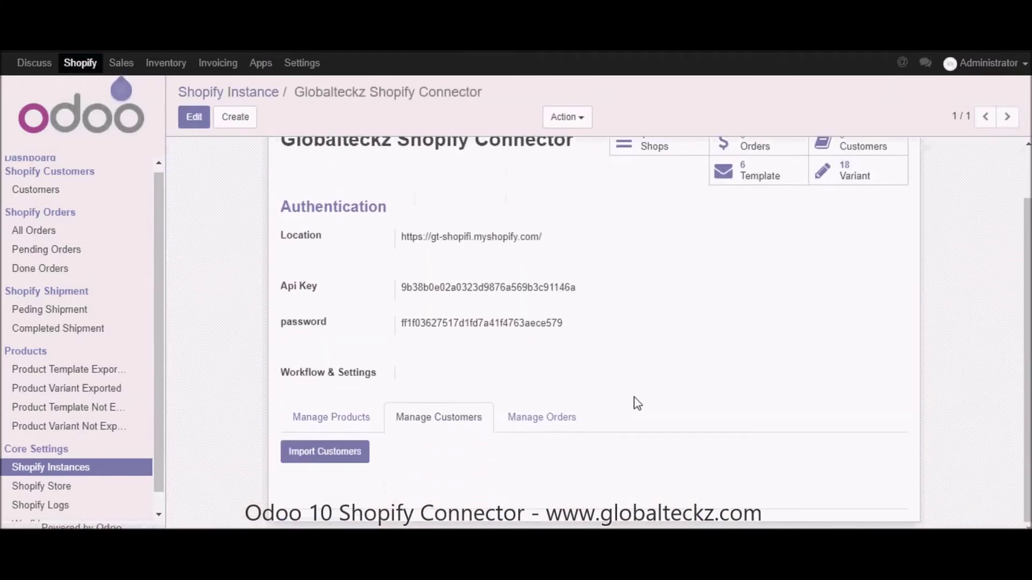
{"action": "left_click", "coordinate": [333, 453]}
- Open the first customer in the Shopify customers list and review the address, default address and contact details
{"action": "left_click", "coordinate": [57, 196]}
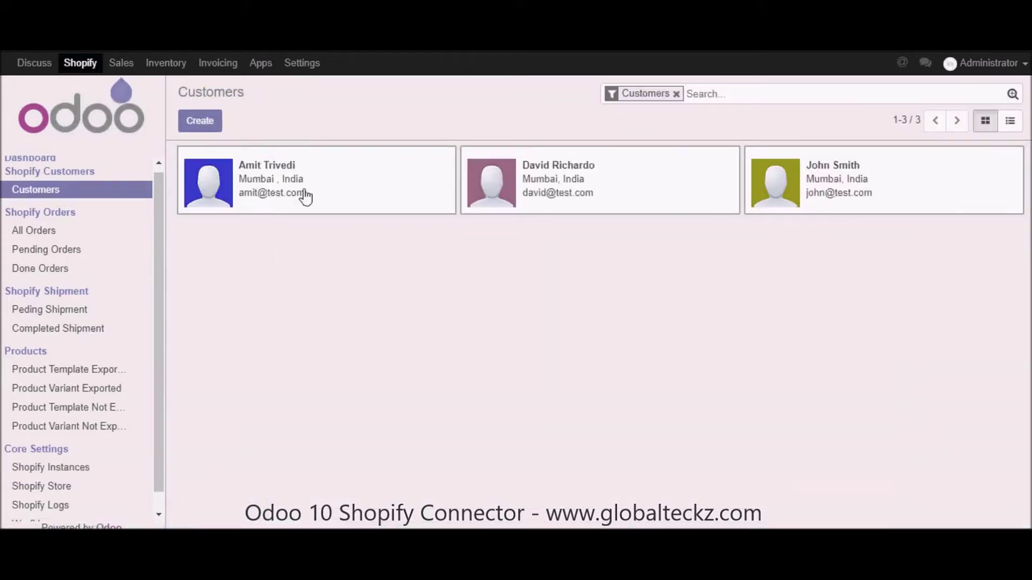
{"action": "left_click", "coordinate": [263, 173]}
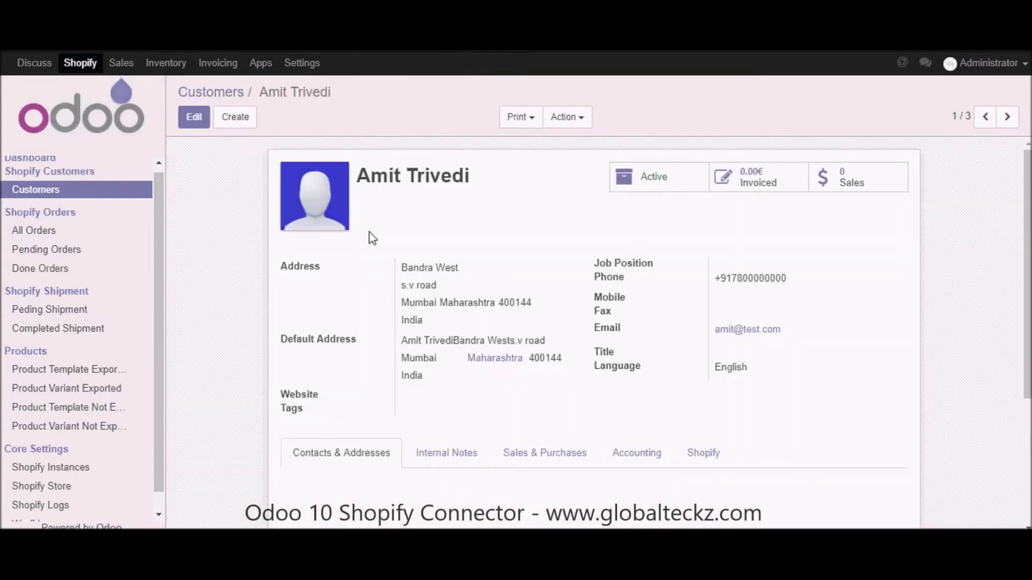
{"action": "left_click_drag", "start_coordinate": [275, 268], "coordinate": [321, 268]}
{"action": "left_click_drag", "start_coordinate": [280, 341], "coordinate": [379, 345]}
{"action": "left_click_drag", "start_coordinate": [594, 271], "coordinate": [801, 388]}
{"action": "left_click", "coordinate": [802, 389]}
- Review the first customer's Shopify details, including customer state, verified email, instance, customer ID, tax exemption and note
{"action": "scroll", "coordinate": [754, 401], "scroll_direction": "down", "scroll_amount": 2}
{"action": "left_click", "coordinate": [703, 377]}
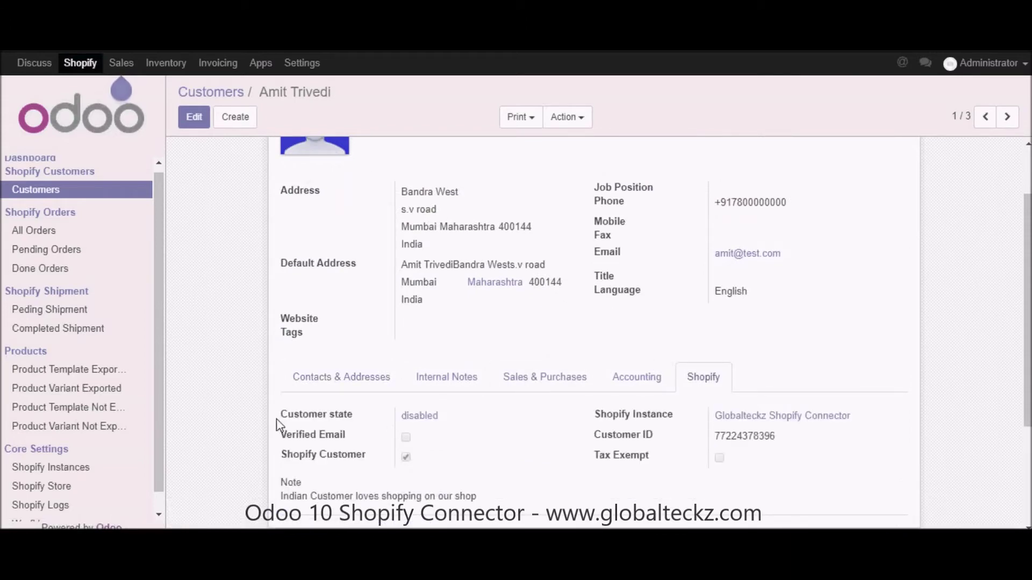
{"action": "left_click_drag", "start_coordinate": [277, 424], "coordinate": [428, 417]}
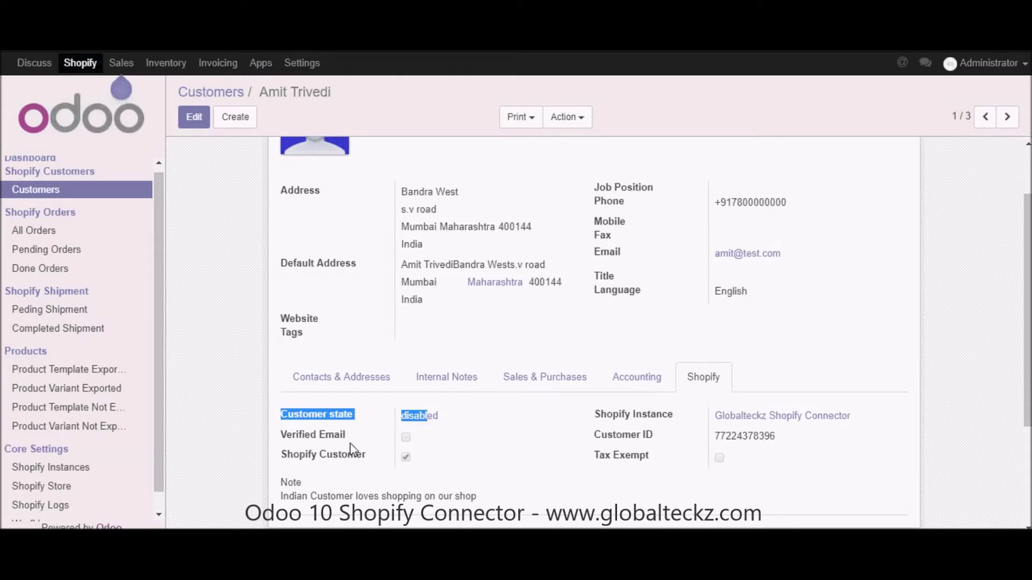
{"action": "left_click", "coordinate": [331, 463]}
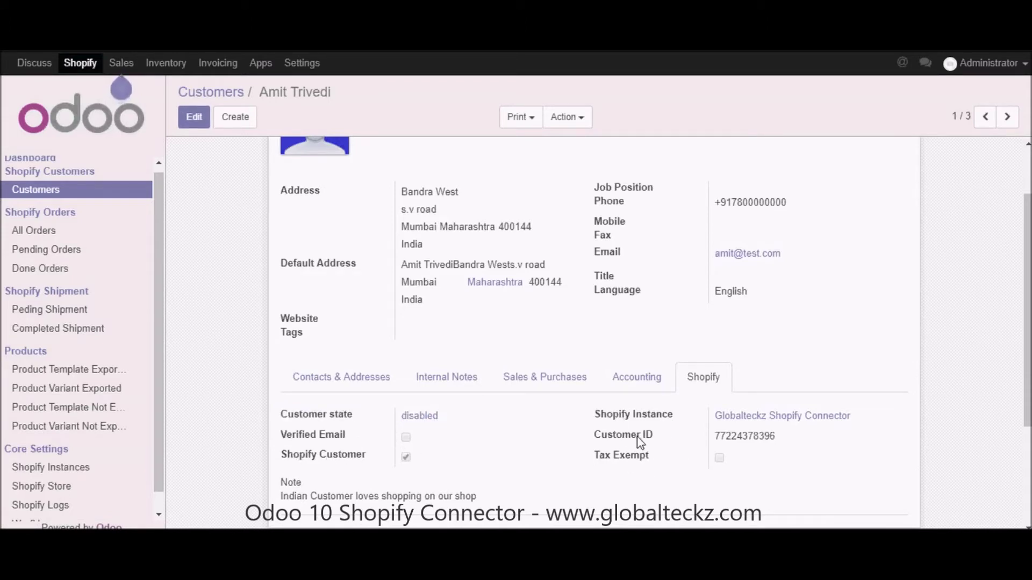
{"action": "scroll", "coordinate": [578, 478], "scroll_direction": "down", "scroll_amount": 2}
{"action": "scroll", "coordinate": [578, 479], "scroll_direction": "up", "scroll_amount": 2}
{"action": "left_click", "coordinate": [195, 118]}
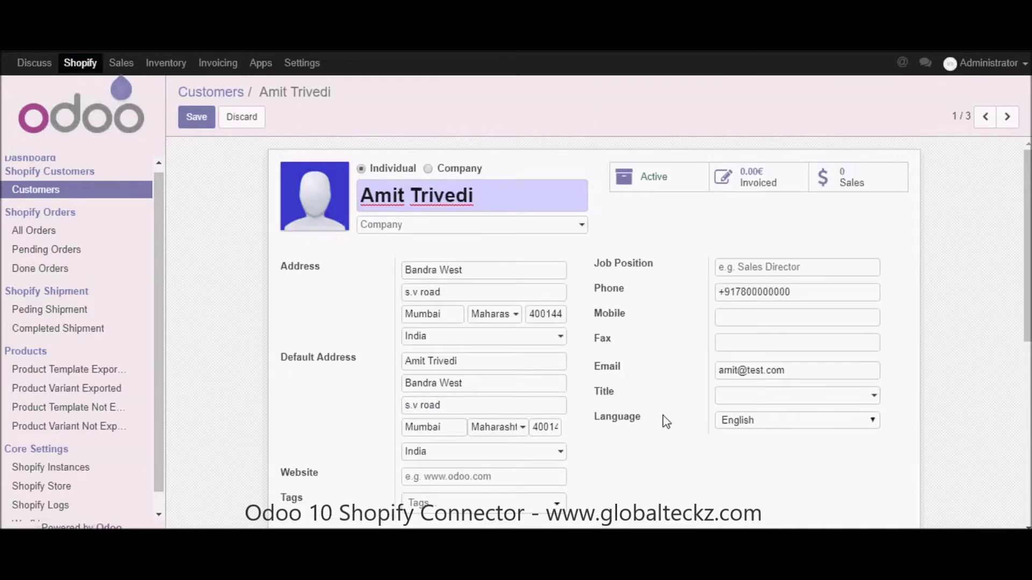
{"action": "scroll", "coordinate": [666, 422], "scroll_direction": "down", "scroll_amount": 2}
{"action": "scroll", "coordinate": [666, 428], "scroll_direction": "down", "scroll_amount": 4}
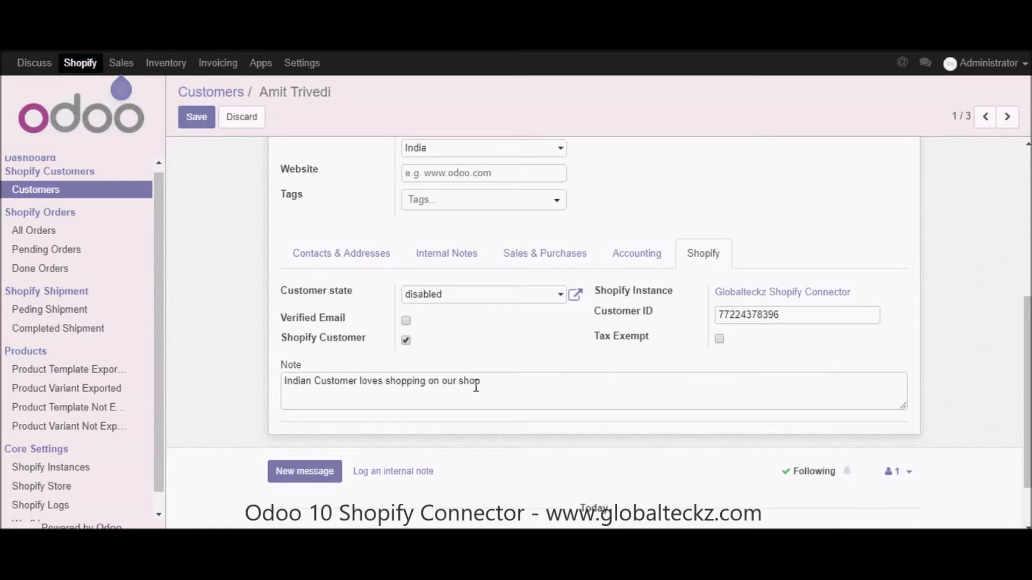
{"action": "left_click_drag", "start_coordinate": [390, 381], "coordinate": [301, 373]}
{"action": "left_click", "coordinate": [493, 390]}
{"action": "left_click", "coordinate": [243, 129]}
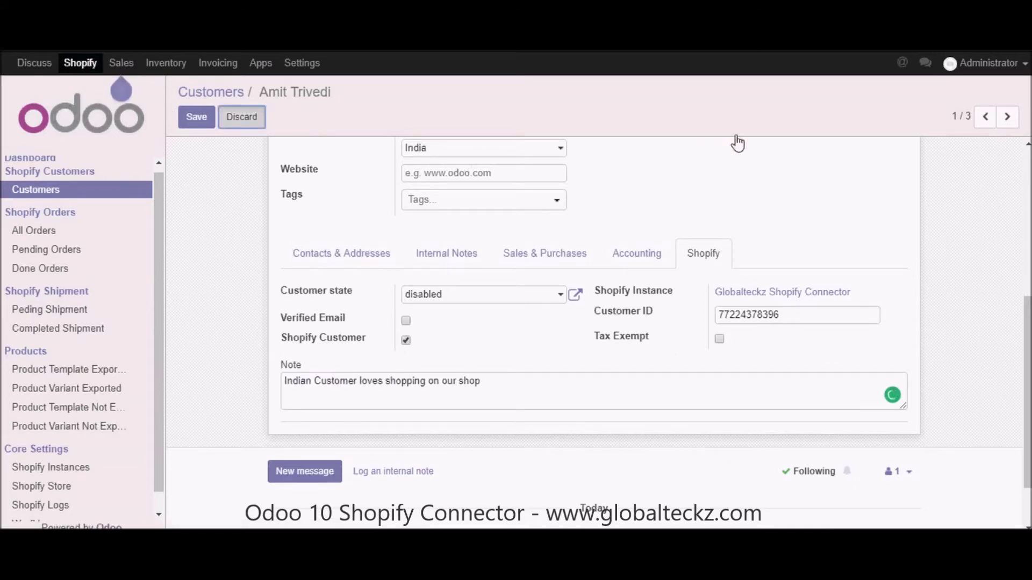
- Move on to the second imported customer and review the Shopify details, note, address and contact information
{"action": "left_click", "coordinate": [1008, 117]}
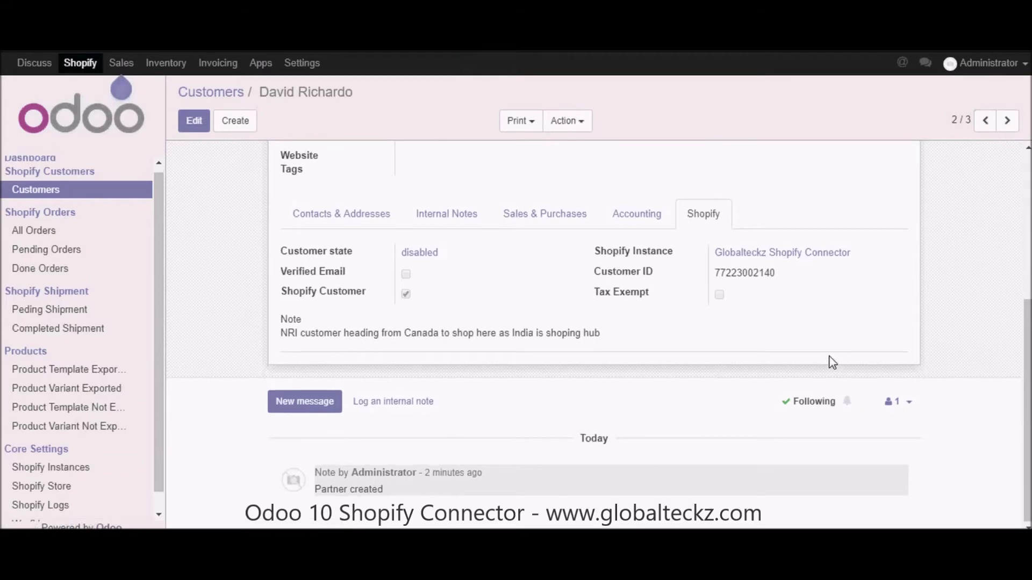
{"action": "scroll", "coordinate": [830, 357], "scroll_direction": "up", "scroll_amount": 5}
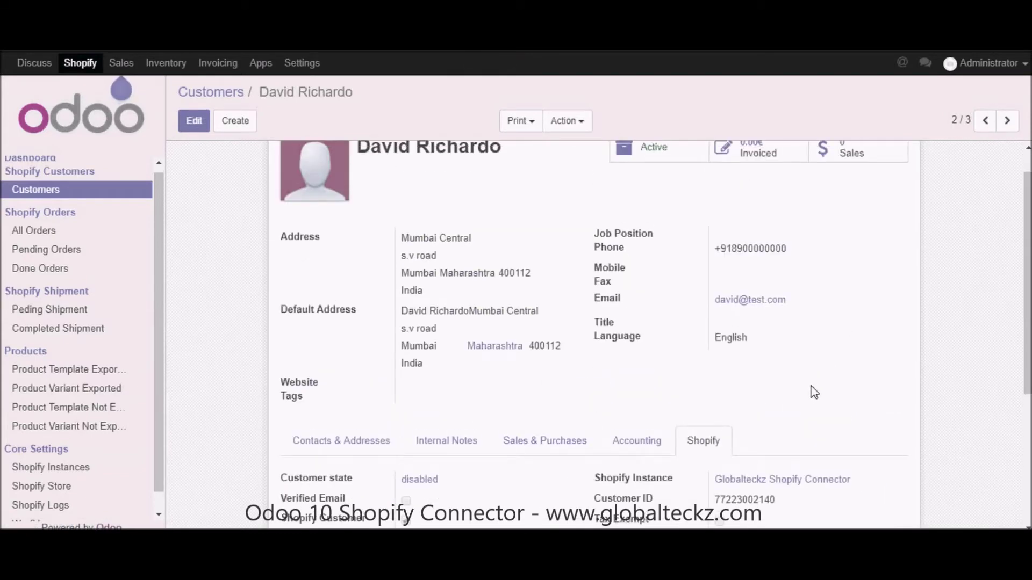
- Look over the Globalteckz Shopify Connector instance's order management options, and check the existing Shopify orders list
{"action": "left_click", "coordinate": [63, 473]}
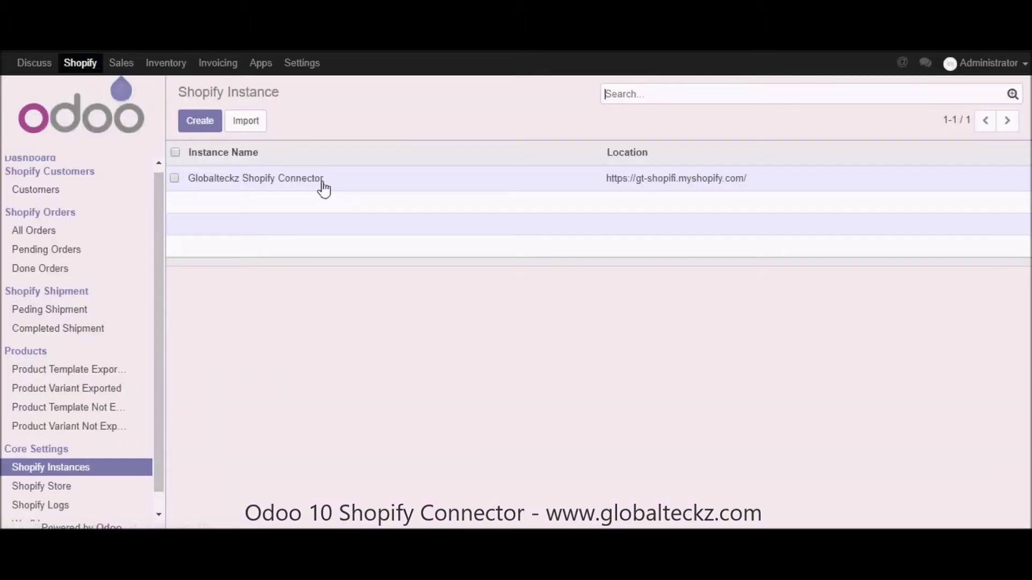
{"action": "left_click", "coordinate": [322, 189]}
{"action": "left_click", "coordinate": [468, 481]}
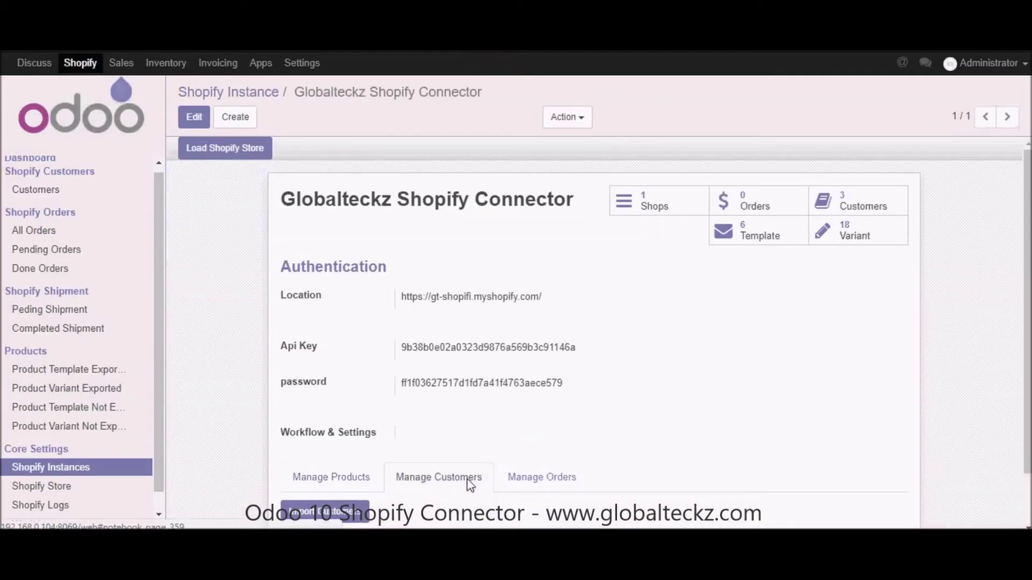
{"action": "left_click", "coordinate": [361, 519]}
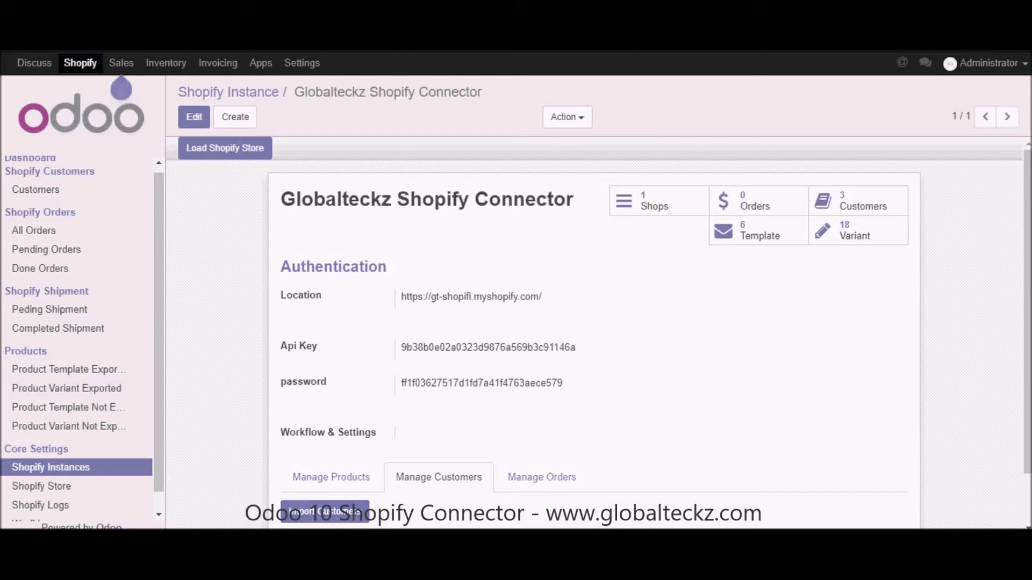
{"action": "left_click", "coordinate": [538, 481]}
{"action": "scroll", "coordinate": [634, 417], "scroll_direction": "down", "scroll_amount": 1}
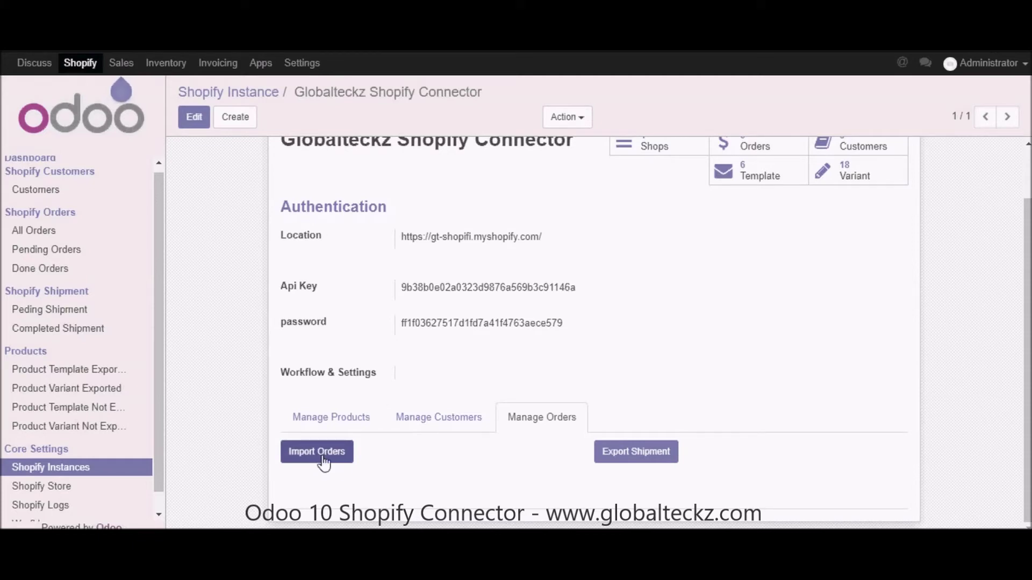
{"action": "left_click", "coordinate": [37, 236]}
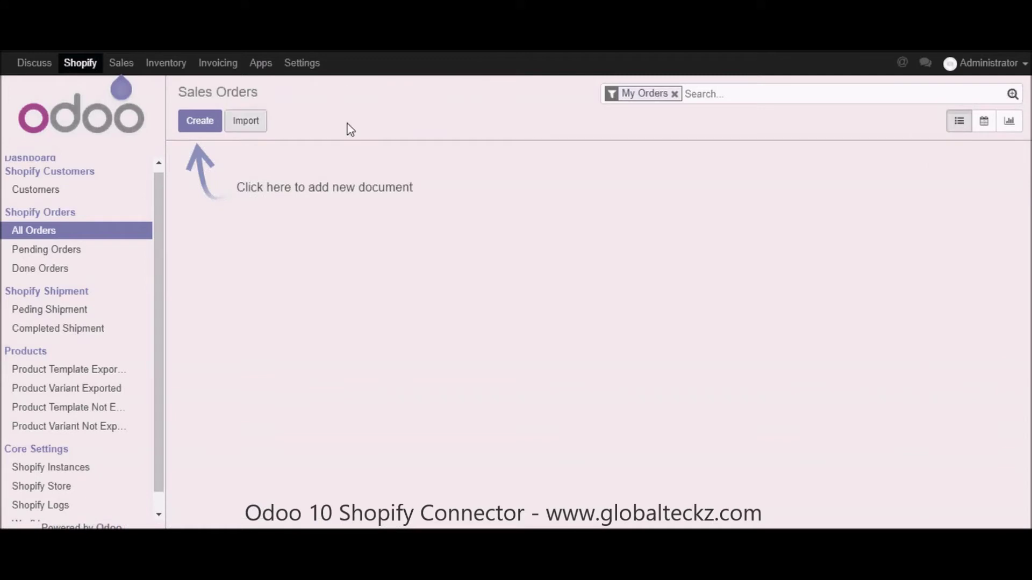
- Import the orders from Shopify through the Globalteckz Shopify Connector instance
{"action": "left_click", "coordinate": [51, 472]}
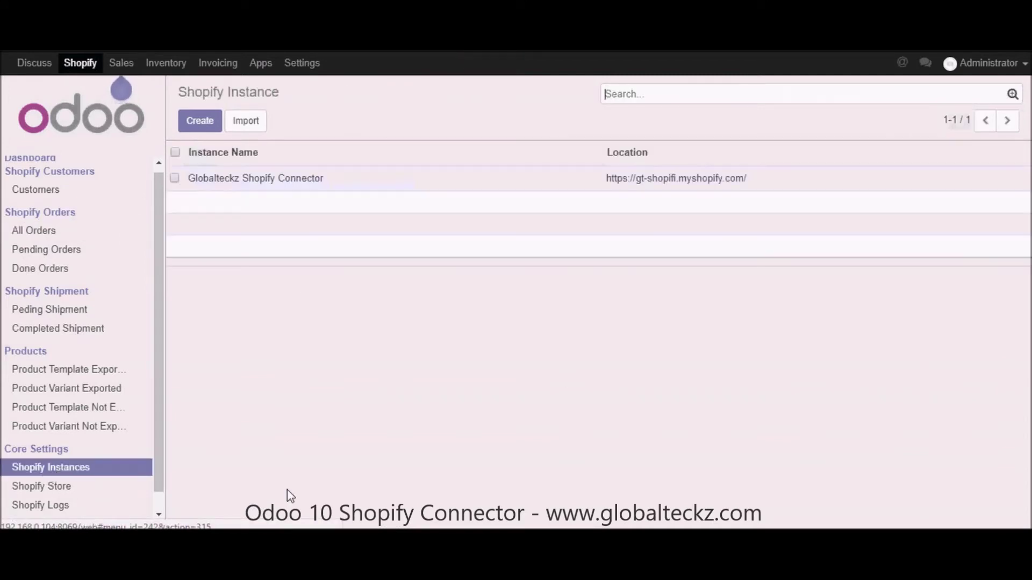
{"action": "left_click", "coordinate": [281, 182]}
{"action": "left_click", "coordinate": [548, 480]}
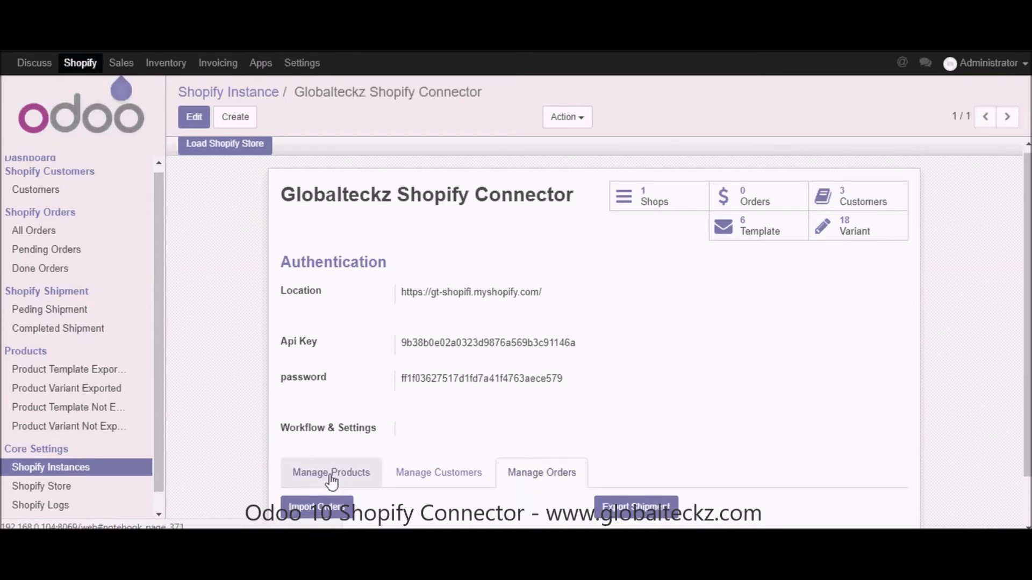
{"action": "scroll", "coordinate": [329, 479], "scroll_direction": "down", "scroll_amount": 1}
{"action": "left_click", "coordinate": [324, 455]}
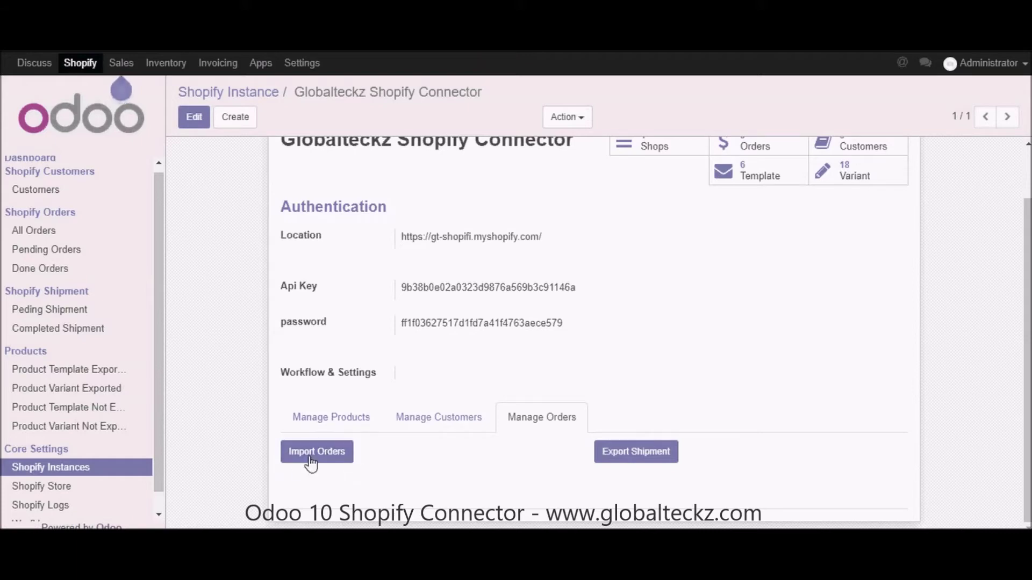
- Open the first order in the Shopify orders list and review its customer, order lines and Shopify details, including the order ID
{"action": "left_click", "coordinate": [43, 233]}
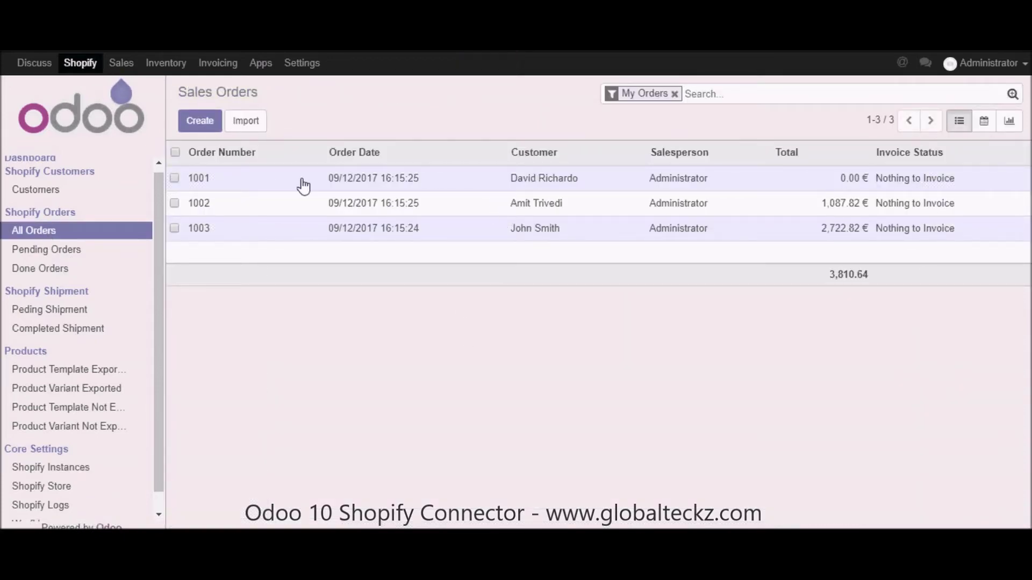
{"action": "left_click", "coordinate": [405, 183]}
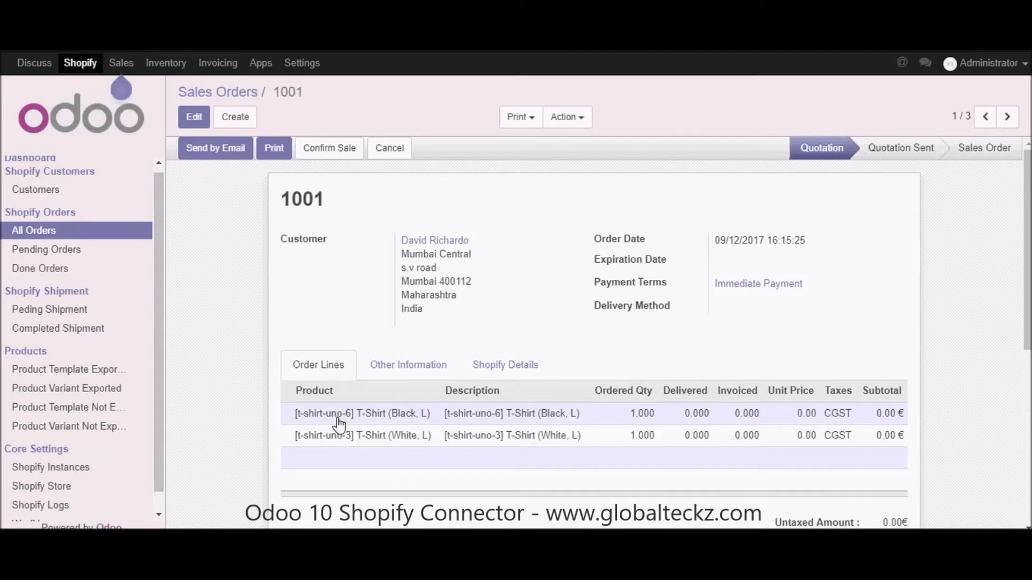
{"action": "left_click", "coordinate": [496, 372]}
{"action": "scroll", "coordinate": [693, 383], "scroll_direction": "down", "scroll_amount": 3}
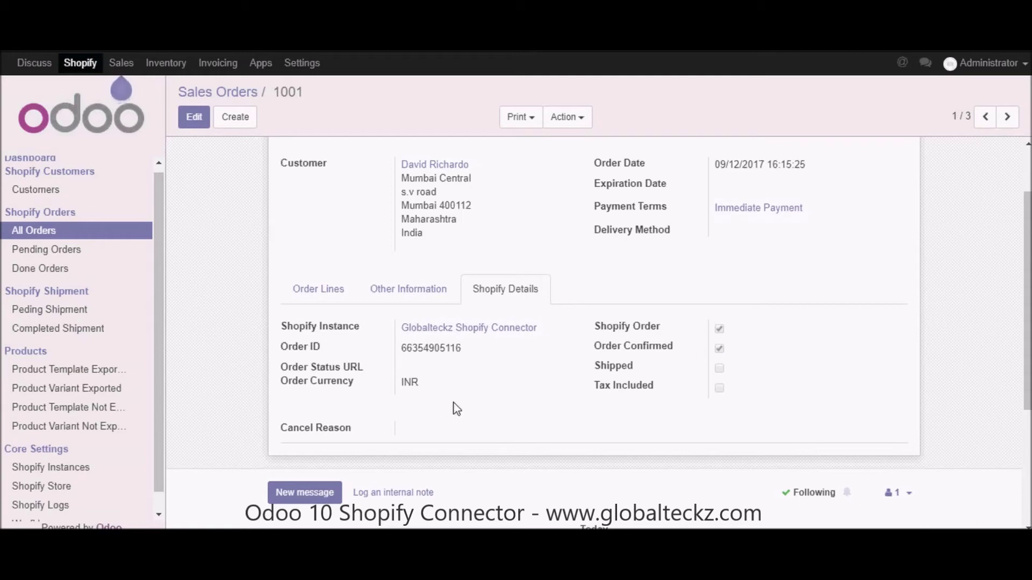
{"action": "left_click_drag", "start_coordinate": [485, 359], "coordinate": [284, 349]}
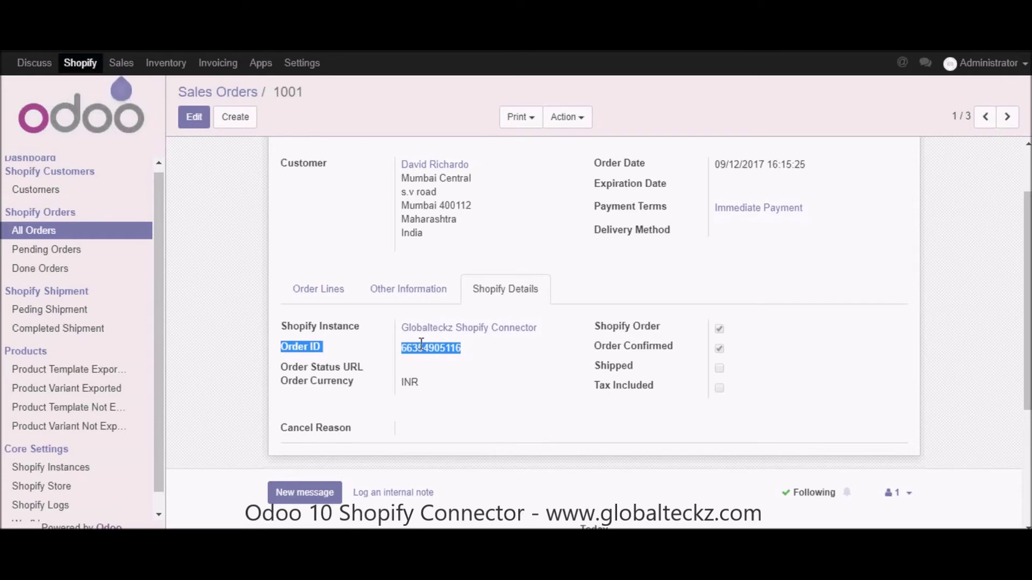
- Review the second Shopify order's customer, order lines, taxes and total, including the line details of the Wireless Pendrive (White, 16)
{"action": "left_click", "coordinate": [1008, 116]}
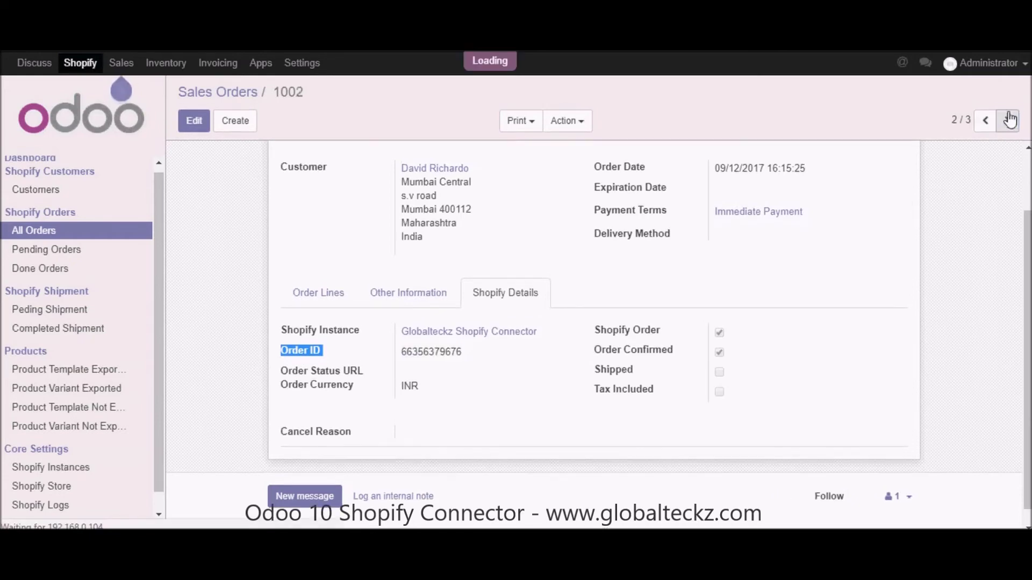
{"action": "scroll", "coordinate": [811, 320], "scroll_direction": "up", "scroll_amount": 3}
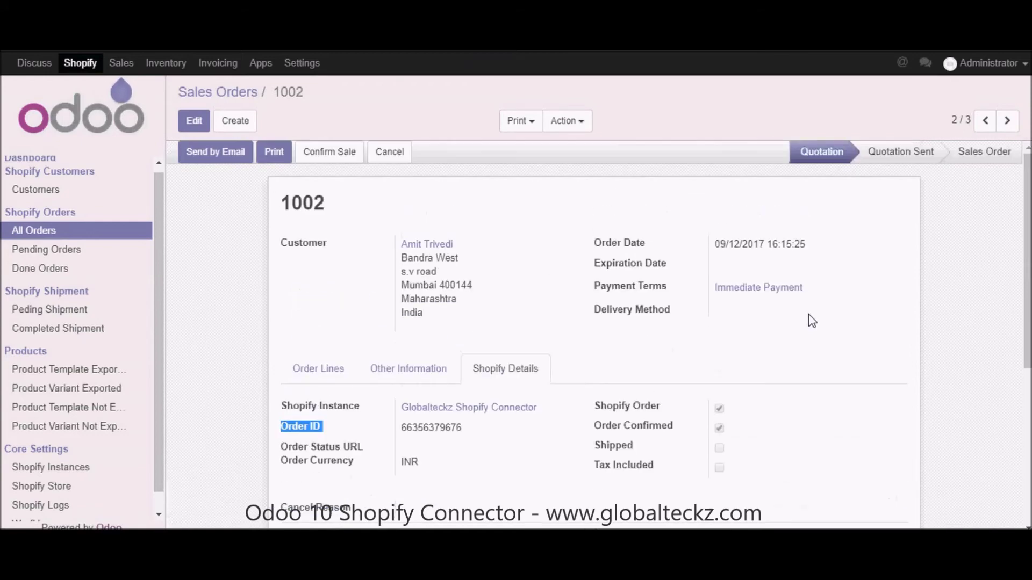
{"action": "left_click", "coordinate": [326, 378]}
{"action": "scroll", "coordinate": [686, 415], "scroll_direction": "down", "scroll_amount": 3}
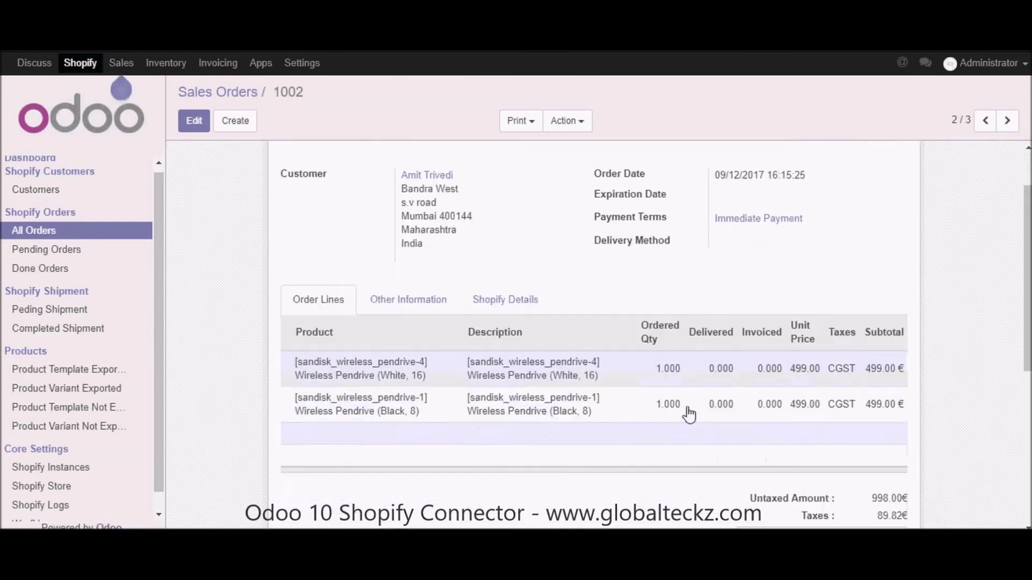
{"action": "left_click", "coordinate": [789, 369]}
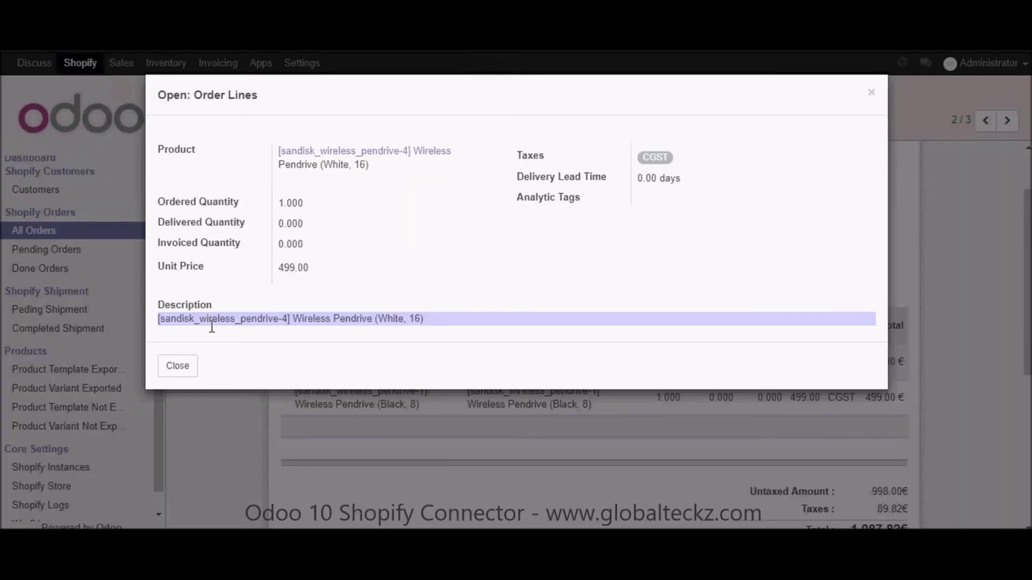
{"action": "left_click", "coordinate": [870, 95]}
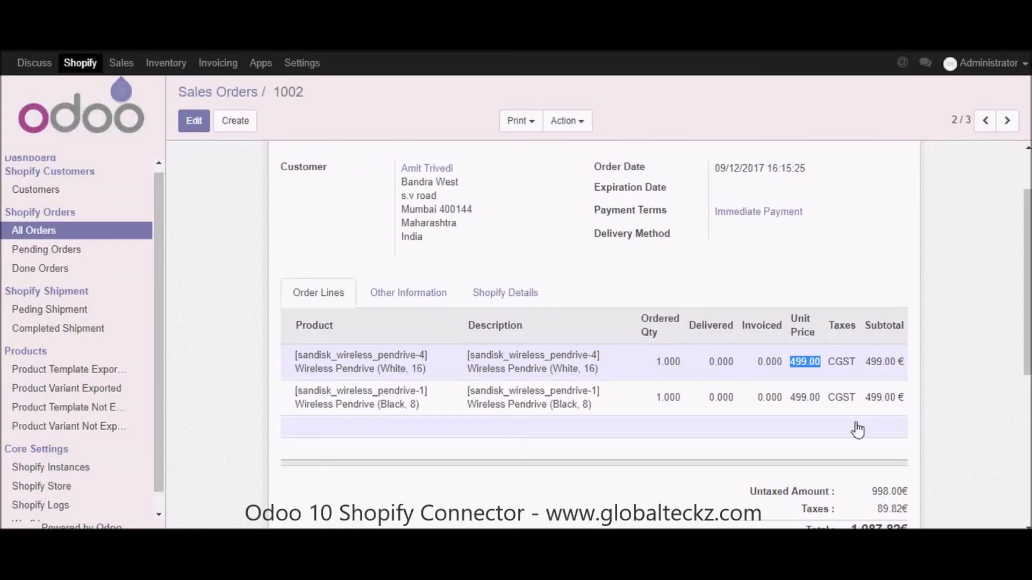
{"action": "scroll", "coordinate": [925, 376], "scroll_direction": "down", "scroll_amount": 2}
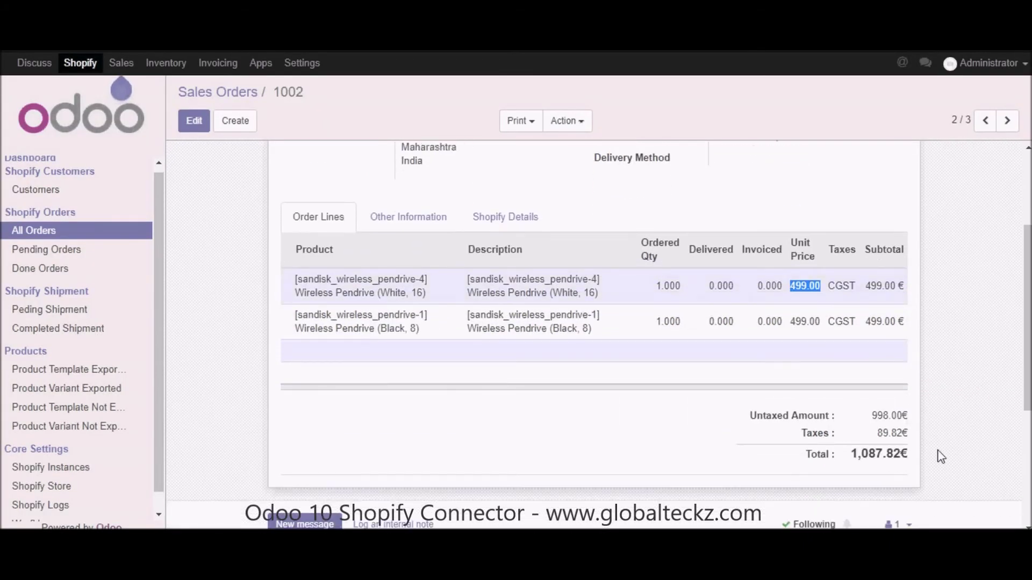
{"action": "scroll", "coordinate": [936, 341], "scroll_direction": "up", "scroll_amount": 2}
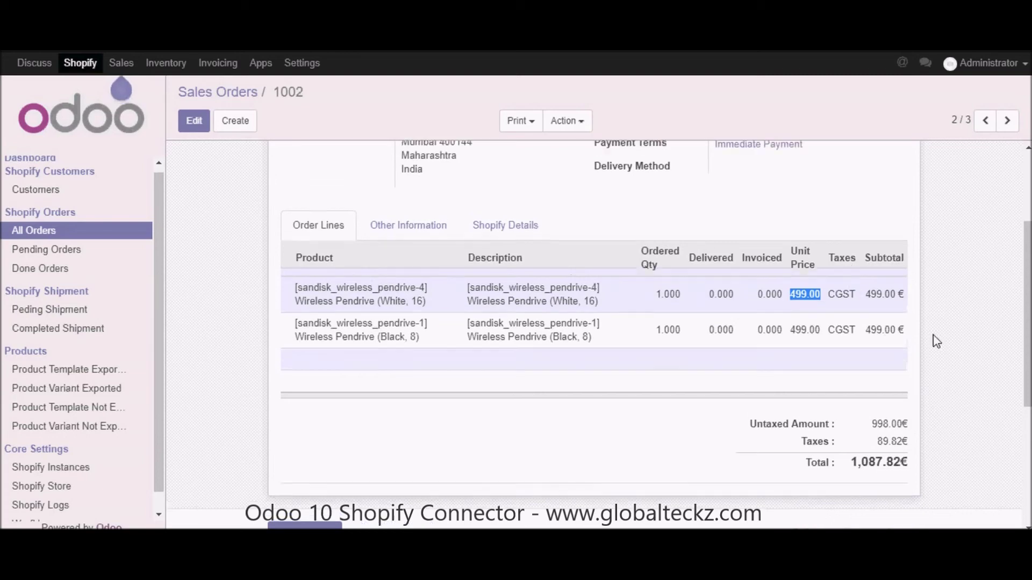
{"action": "scroll", "coordinate": [937, 341], "scroll_direction": "up", "scroll_amount": 3}
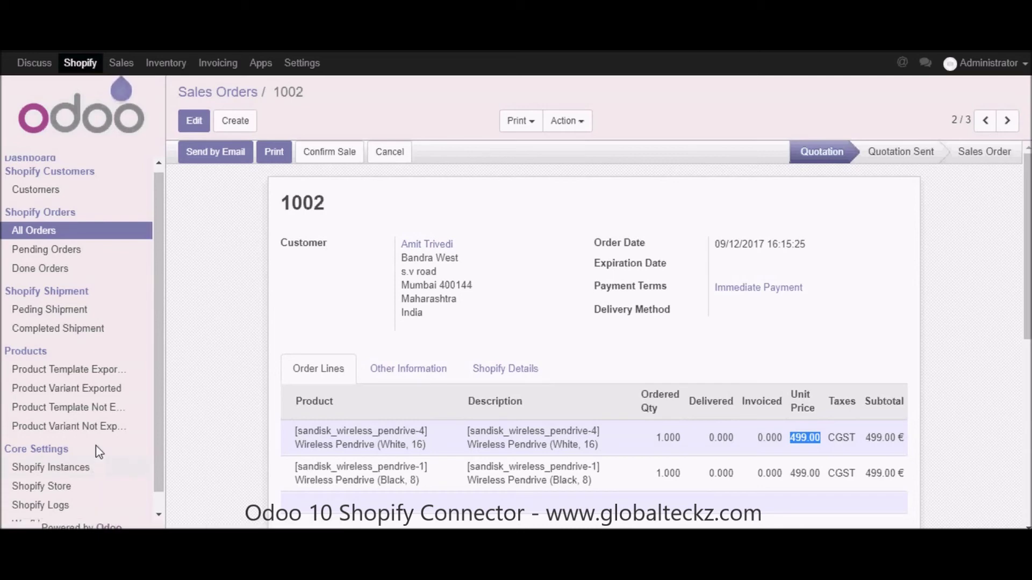
- View the shops and the sales orders linked to the Globalteckz Shopify Connector instance
{"action": "left_click", "coordinate": [54, 468]}
{"action": "left_click", "coordinate": [249, 178]}
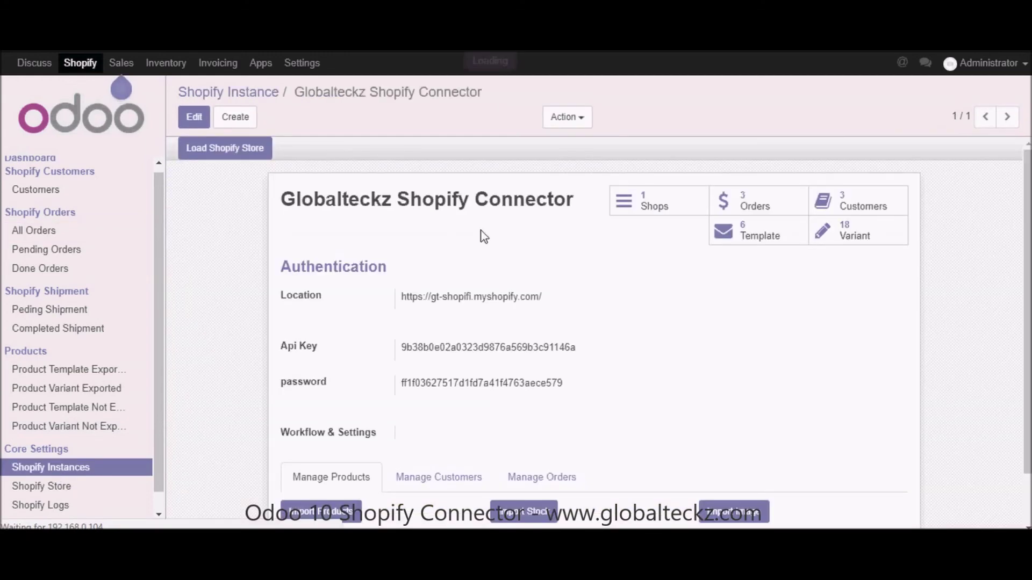
{"action": "left_click", "coordinate": [637, 205]}
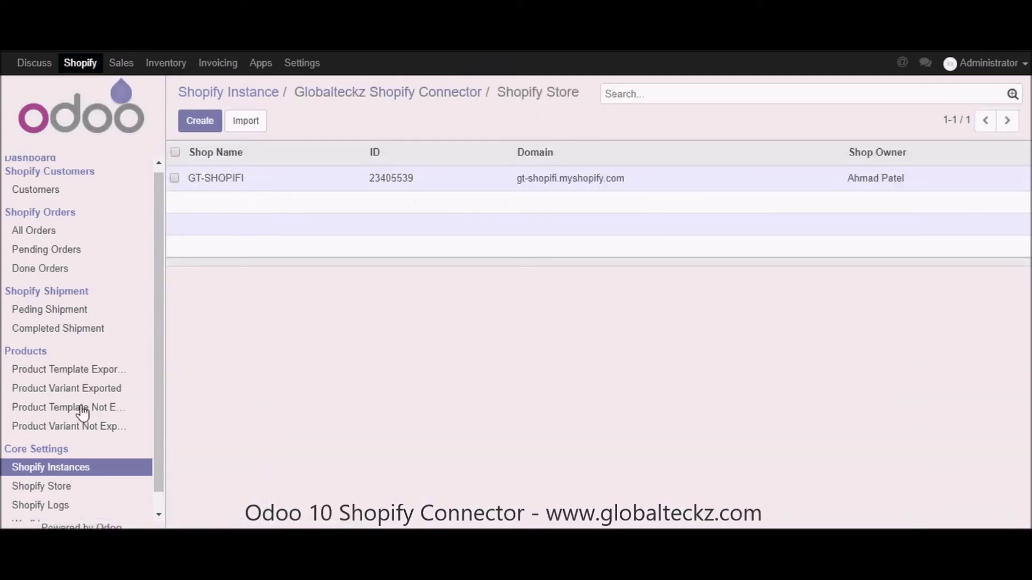
{"action": "left_click", "coordinate": [89, 473]}
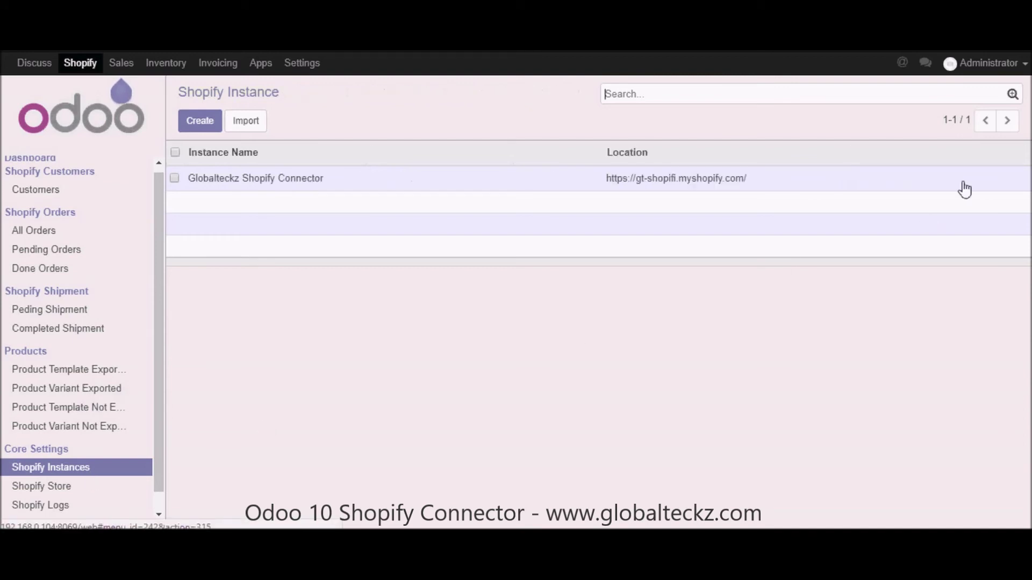
{"action": "left_click", "coordinate": [696, 180]}
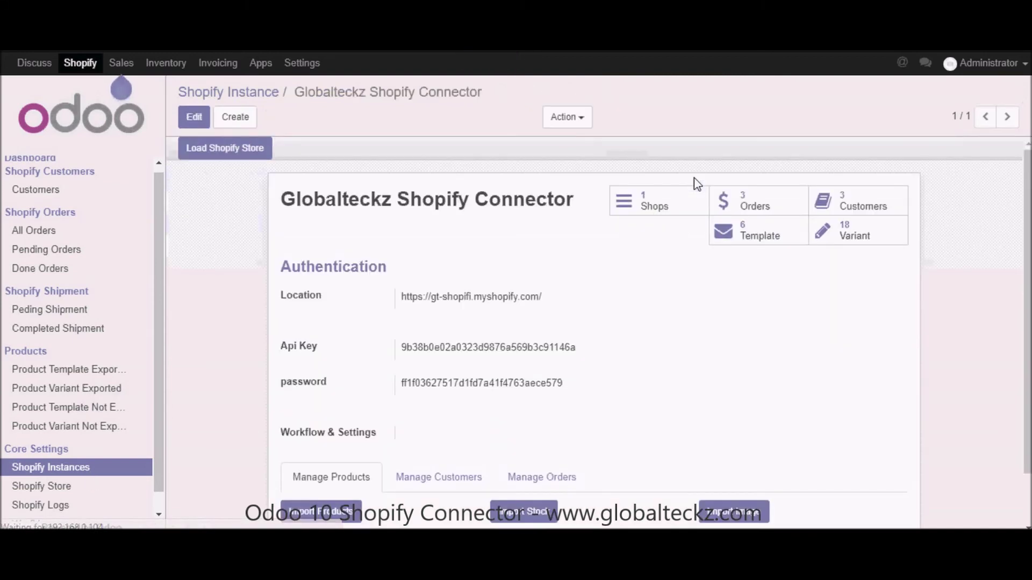
{"action": "left_click", "coordinate": [756, 210]}
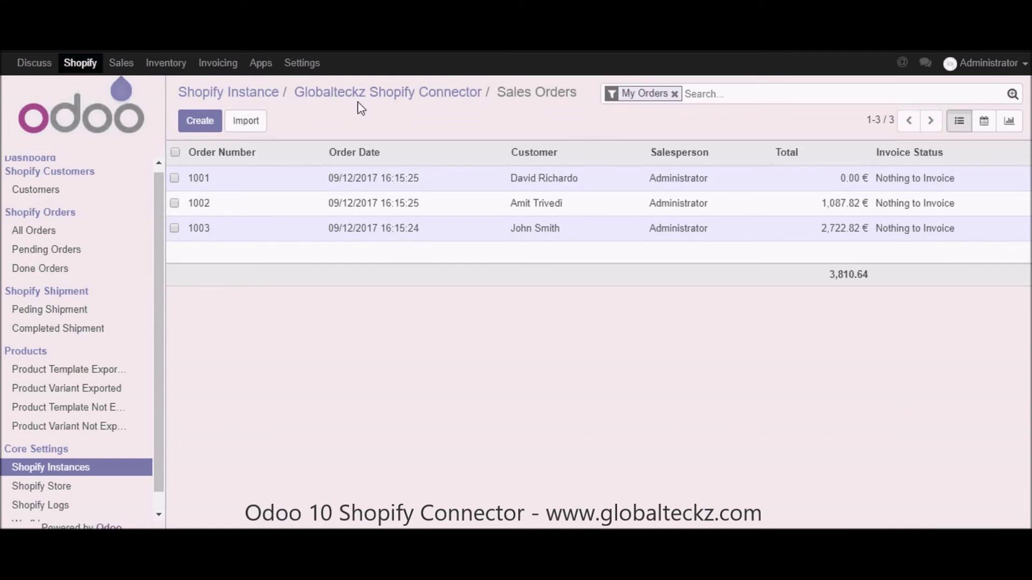
- View the product templates and the product variants linked to the Globalteckz Shopify Connector instance
{"action": "left_click", "coordinate": [265, 94]}
{"action": "left_click", "coordinate": [737, 183]}
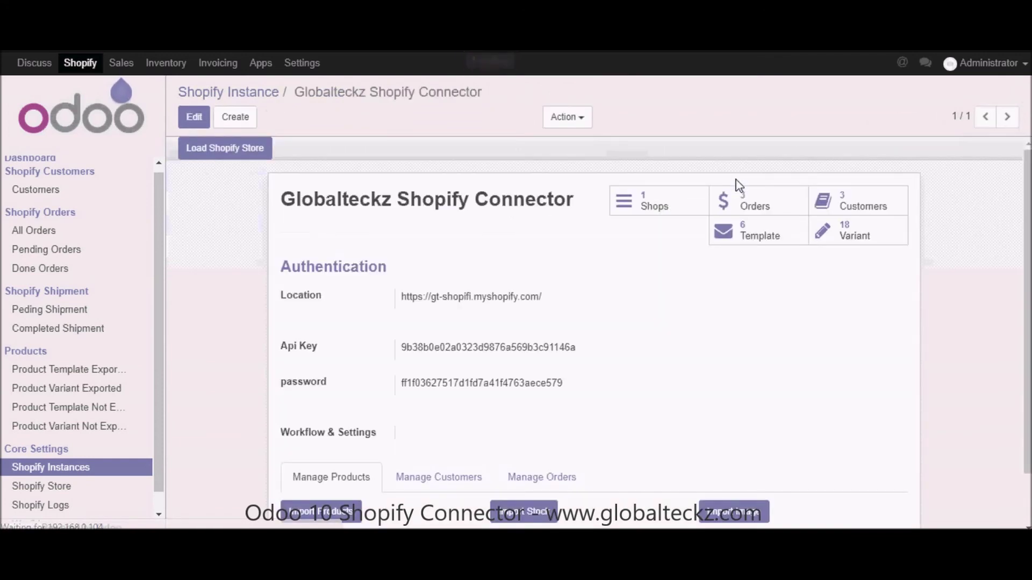
{"action": "left_click", "coordinate": [760, 234]}
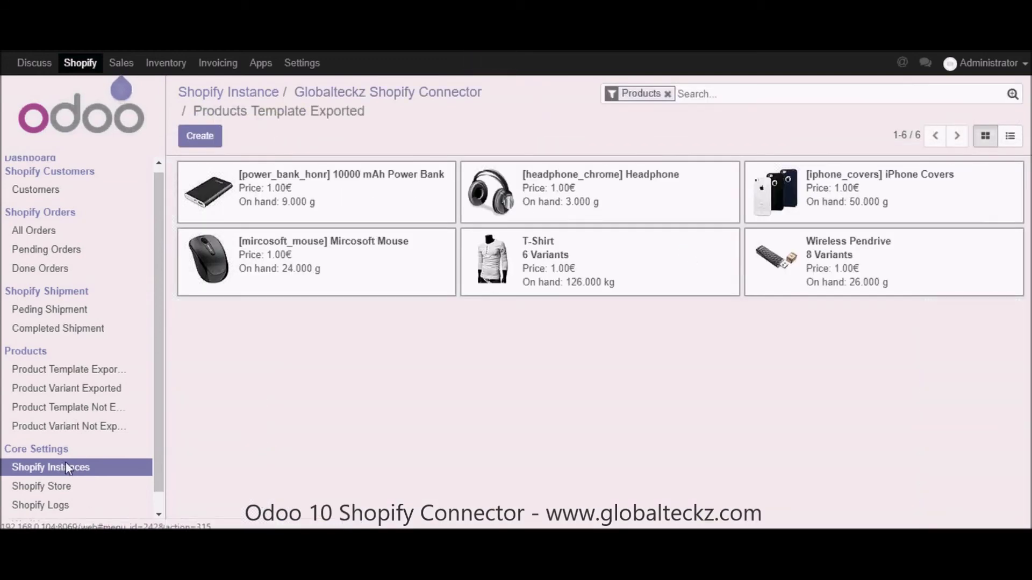
{"action": "left_click", "coordinate": [65, 469]}
{"action": "left_click", "coordinate": [677, 192]}
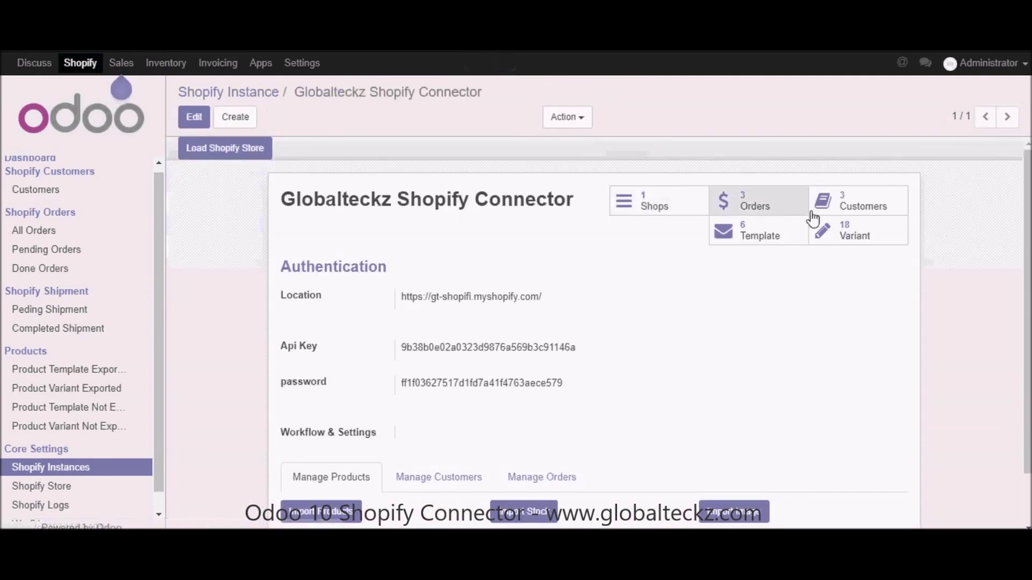
{"action": "left_click", "coordinate": [848, 228]}
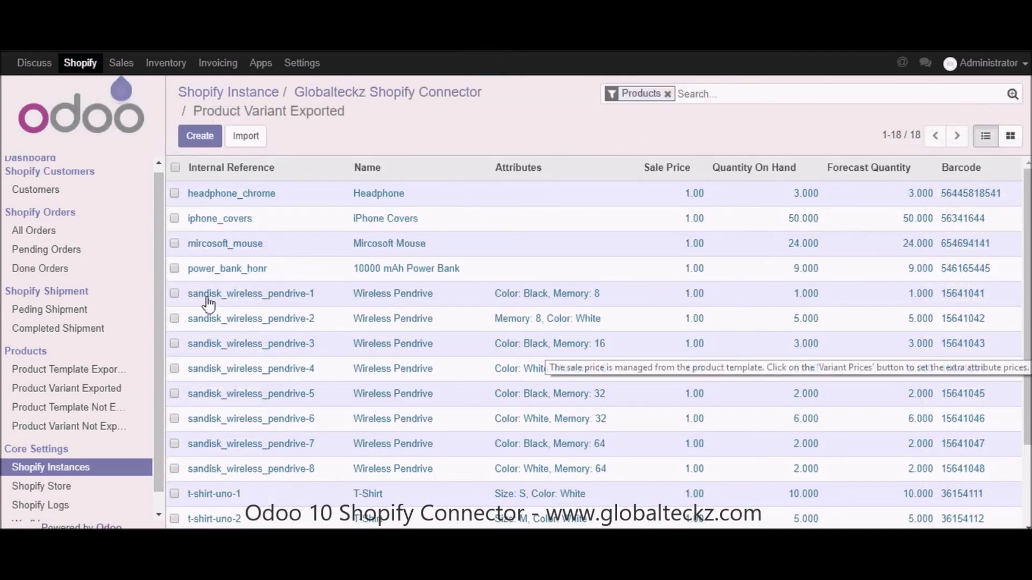